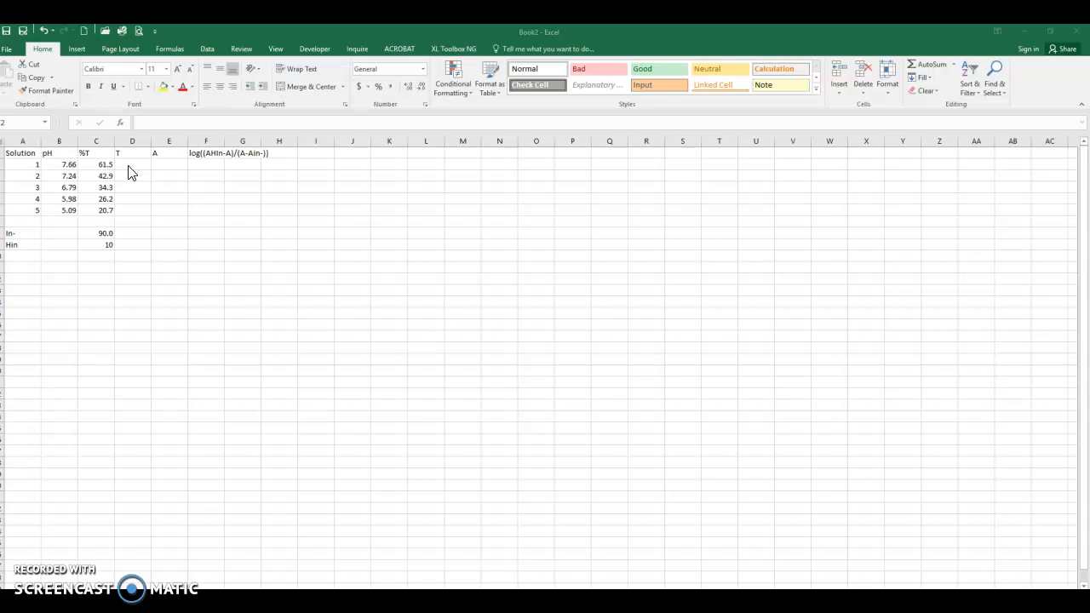
# Step: Compute T in D2 as =C2/100 and fill the formula down through D6
pyautogui.click(129, 167)
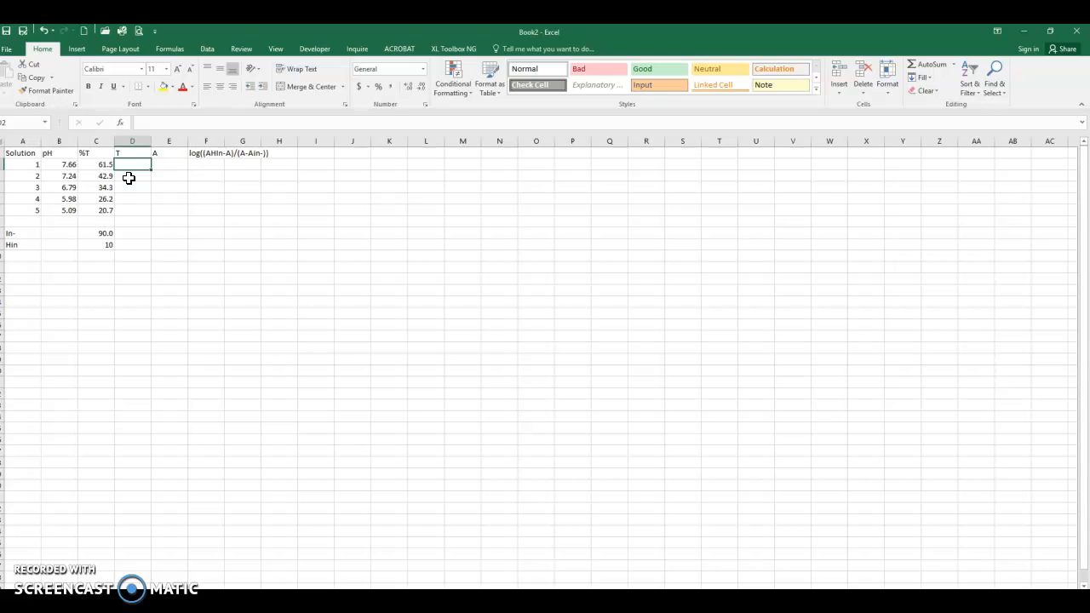
pyautogui.write('=')
pyautogui.click(98, 165)
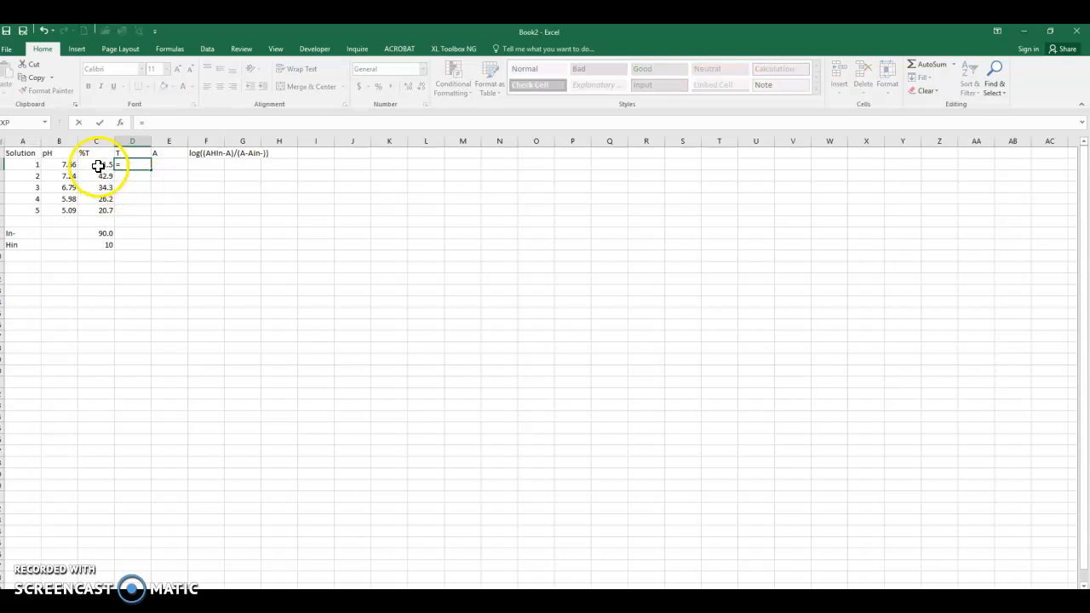
pyautogui.click(99, 166)
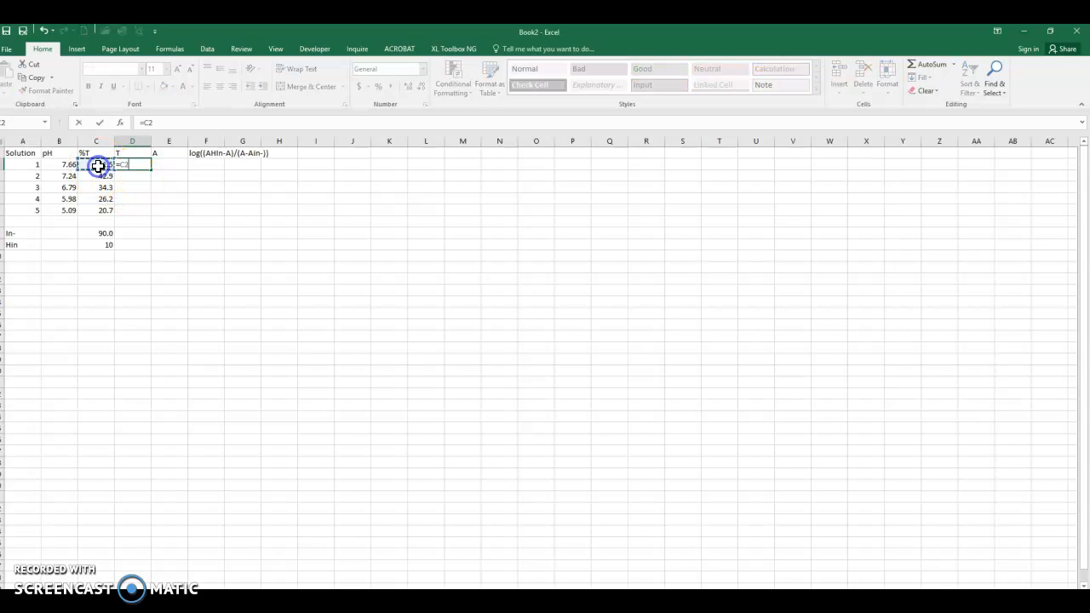
pyautogui.click(158, 123)
pyautogui.press('Return')
pyautogui.press('Up')
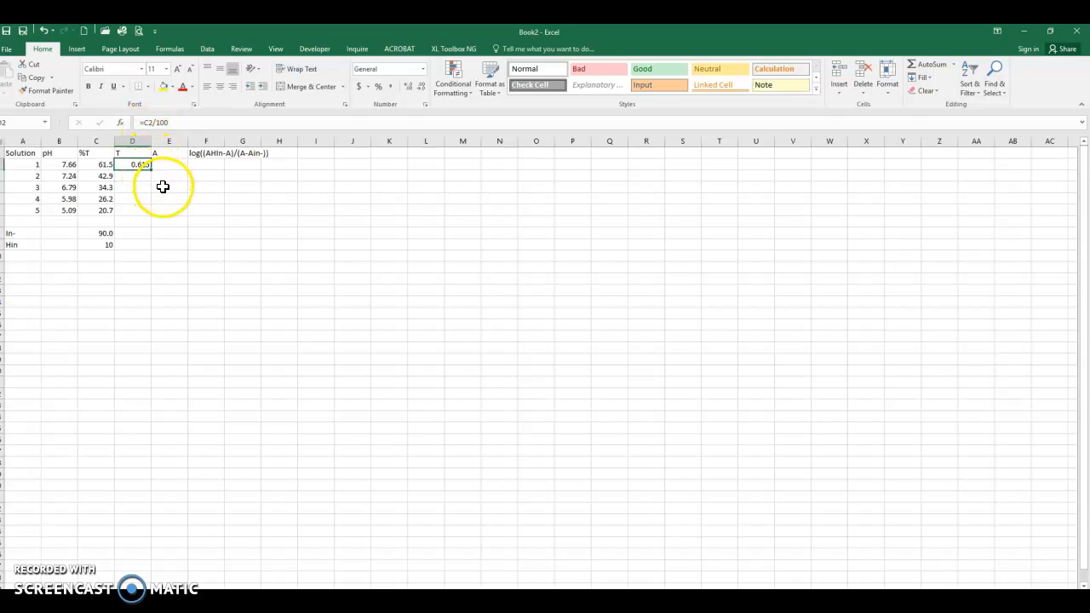
pyautogui.moveTo(151, 170); pyautogui.dragTo(143, 220)
pyautogui.click(132, 211)
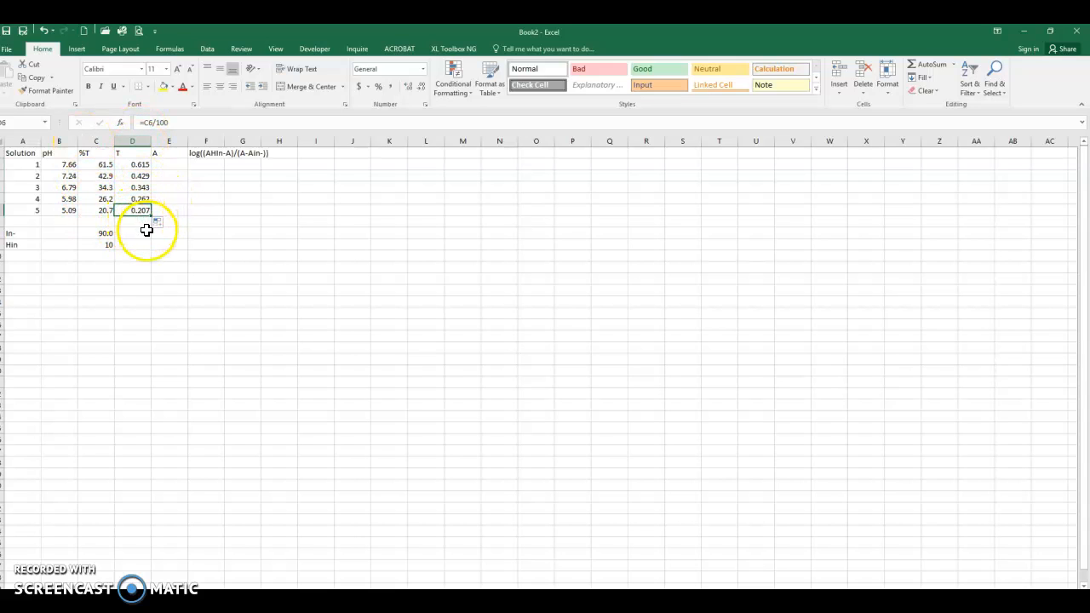
# Step: Enter =-LOG(D2) in E2 for absorbance and fill it down through E6
pyautogui.click(161, 165)
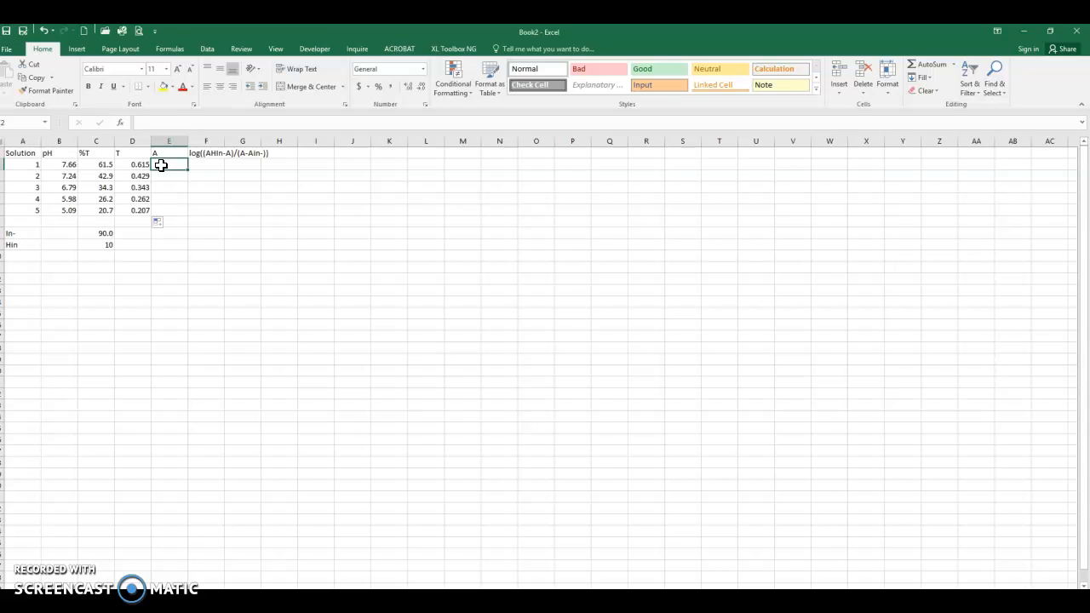
pyautogui.write('=-log')
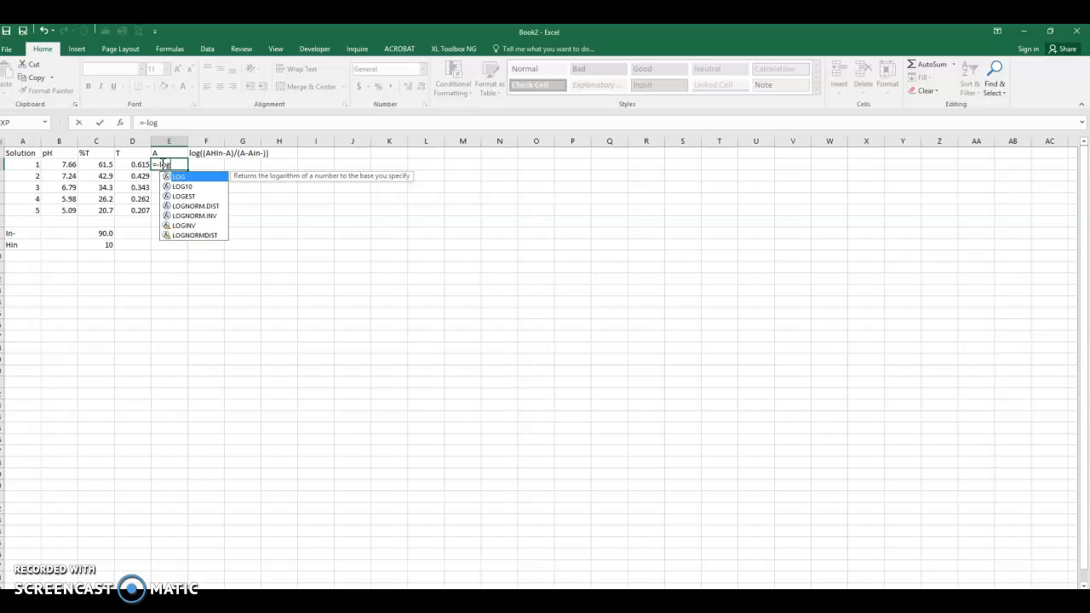
pyautogui.write('(')
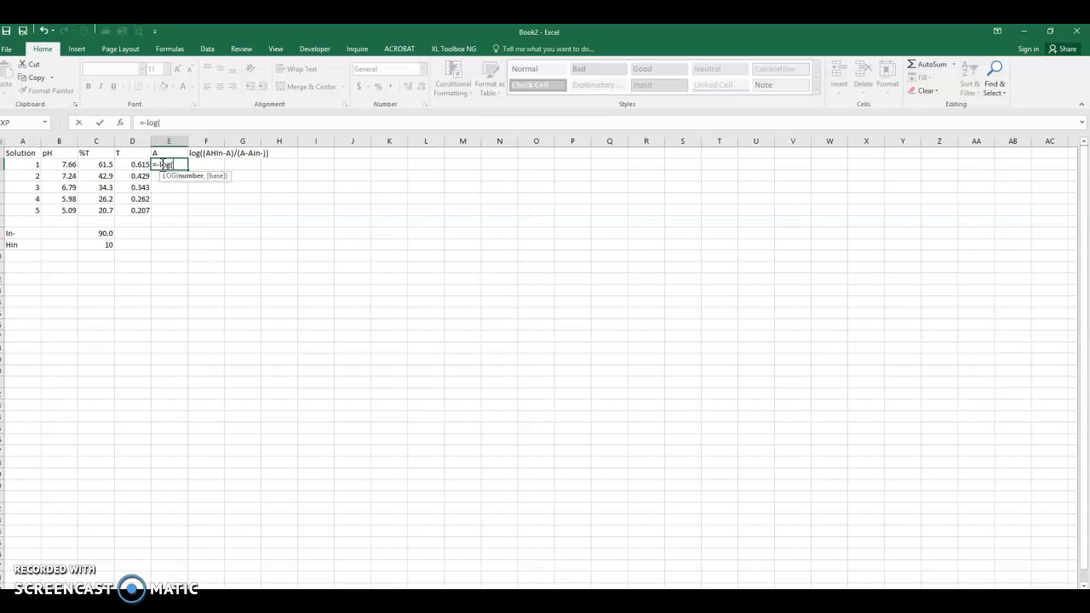
pyautogui.click(128, 165)
pyautogui.press('Return')
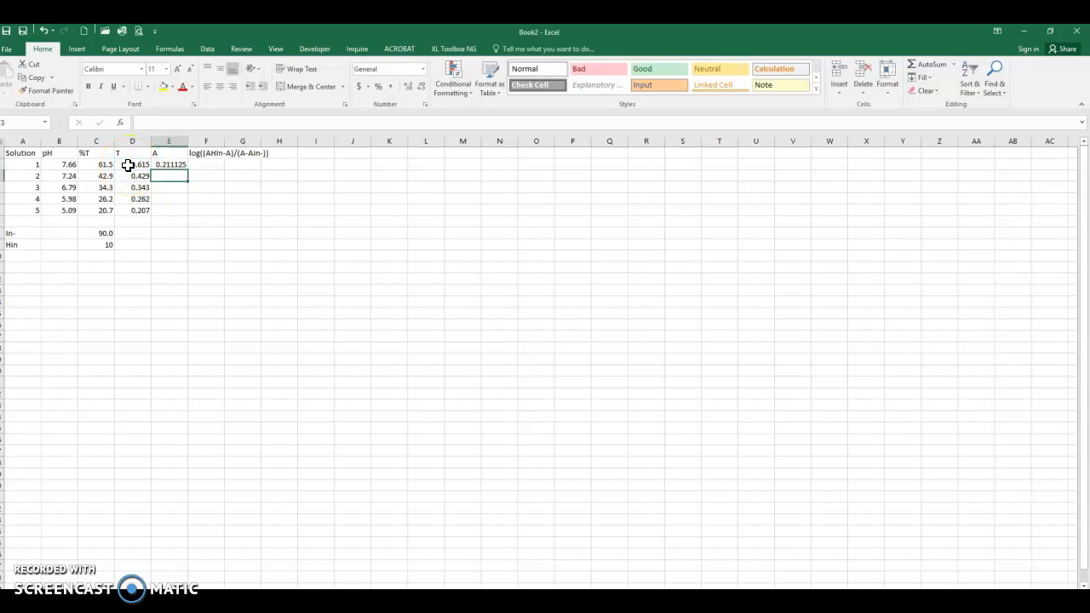
pyautogui.click(175, 164)
pyautogui.moveTo(187, 169); pyautogui.dragTo(189, 218)
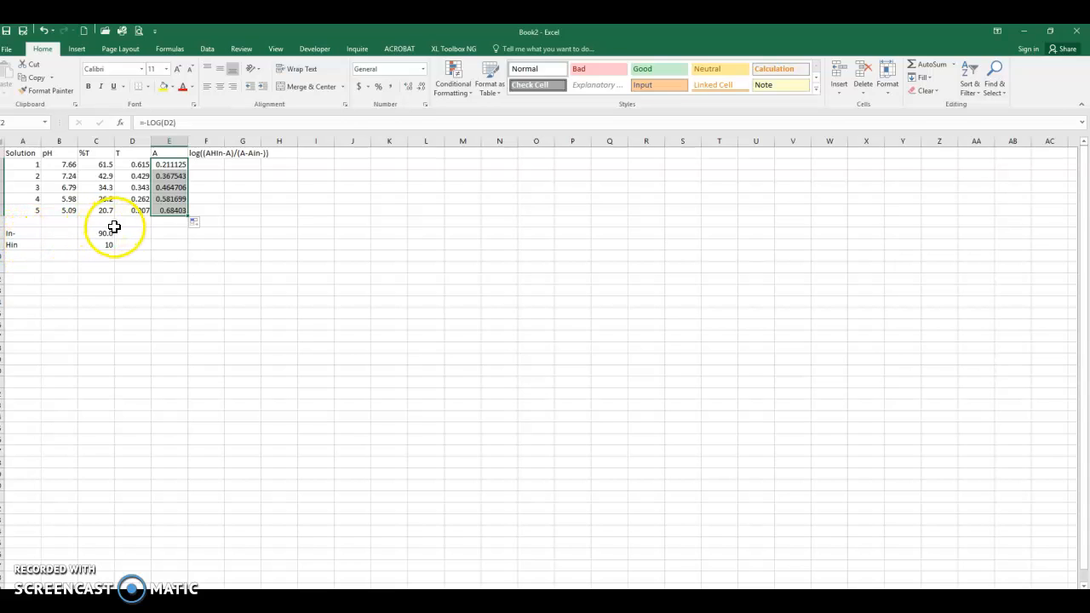
# Step: Extend the T and A formulas down to the In- and Hin rows, clearing the blank row 7
pyautogui.click(145, 210)
pyautogui.moveTo(154, 210); pyautogui.dragTo(192, 251)
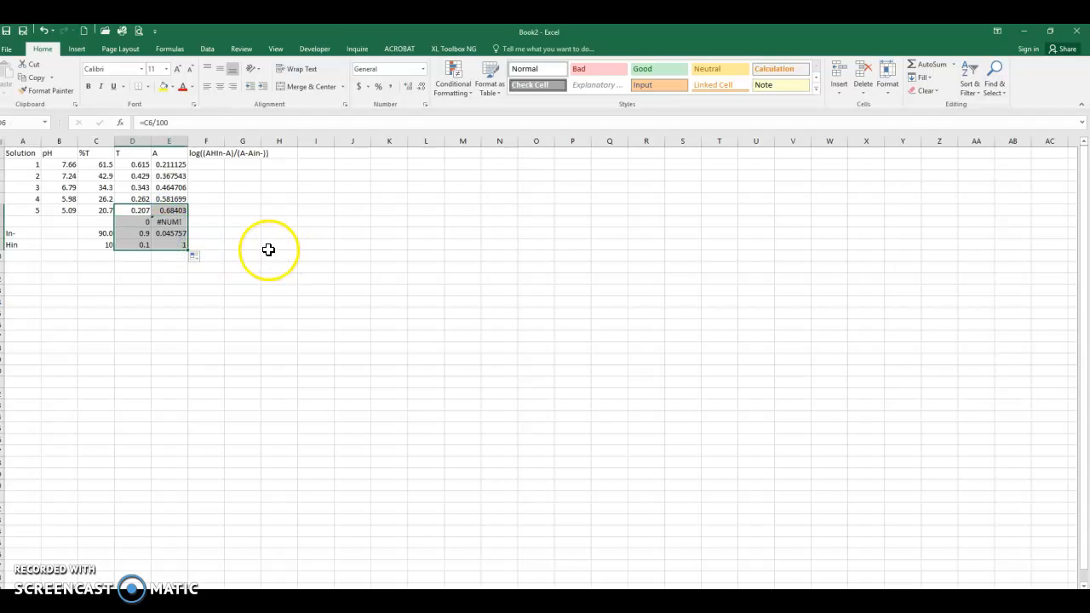
pyautogui.moveTo(126, 219); pyautogui.dragTo(162, 219)
pyautogui.press('Delete')
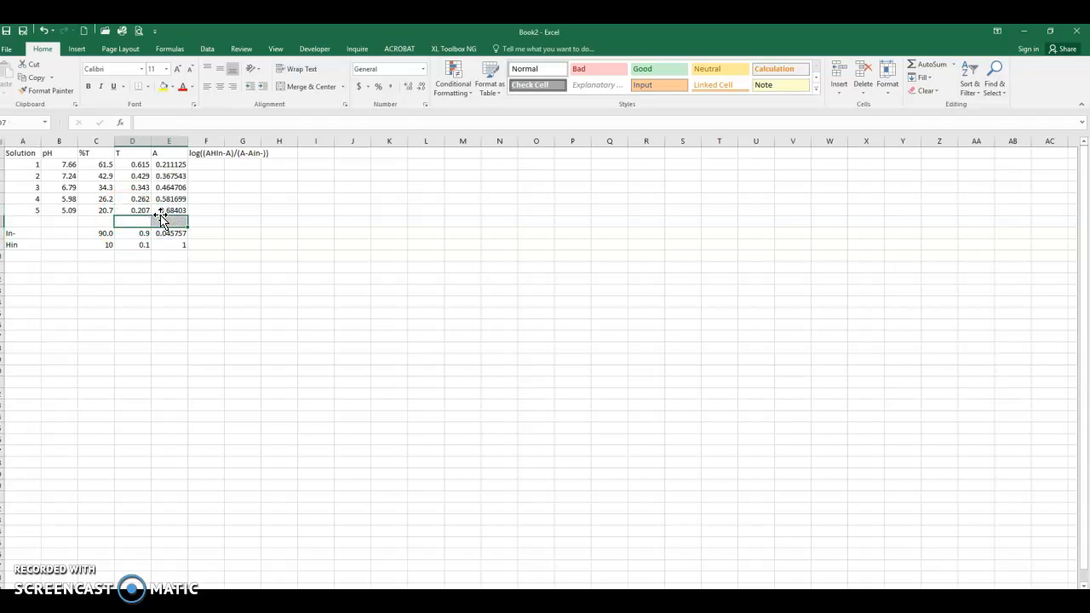
pyautogui.press('Tab')
pyautogui.press('Tab')
pyautogui.click(136, 233)
pyautogui.click(171, 233)
pyautogui.click(170, 245)
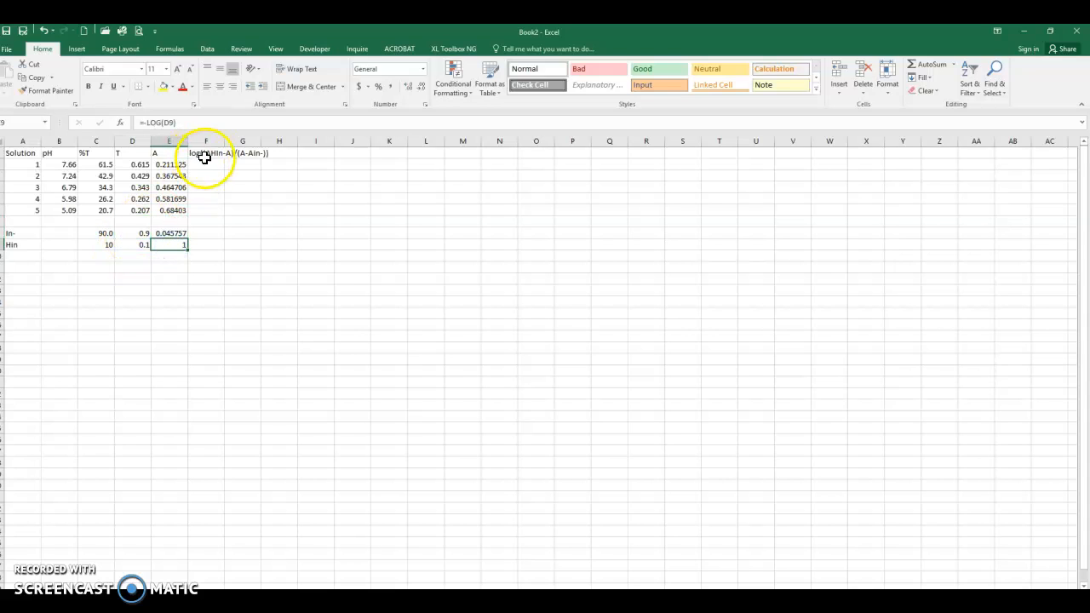
# Step: Widen column F and enter =LOG((E9-E2)/(E2-E8)) in F2
pyautogui.doubleClick(227, 141)
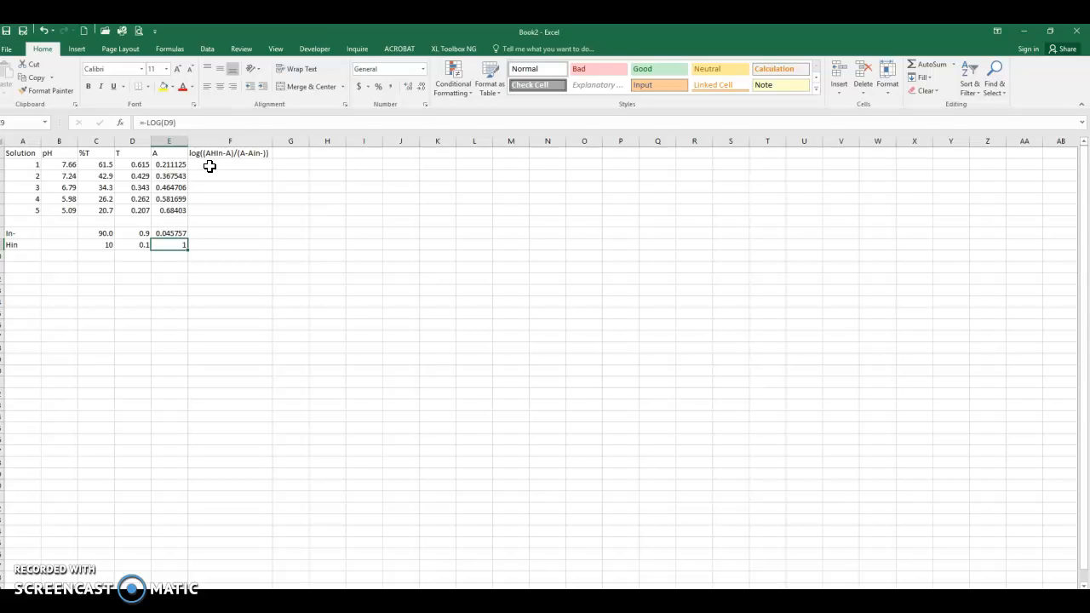
pyautogui.click(210, 166)
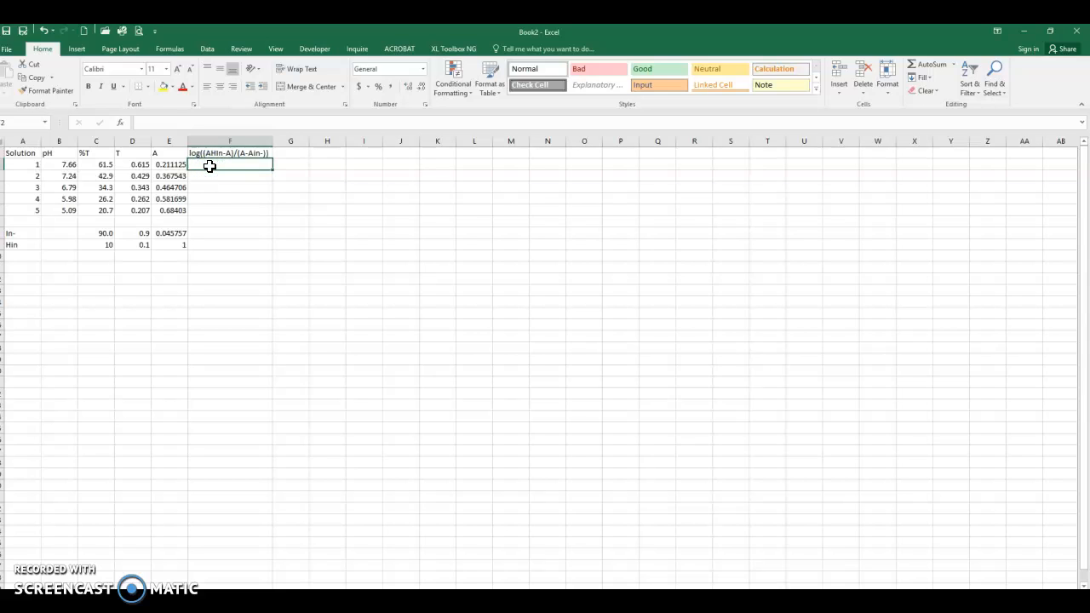
pyautogui.write('=log')
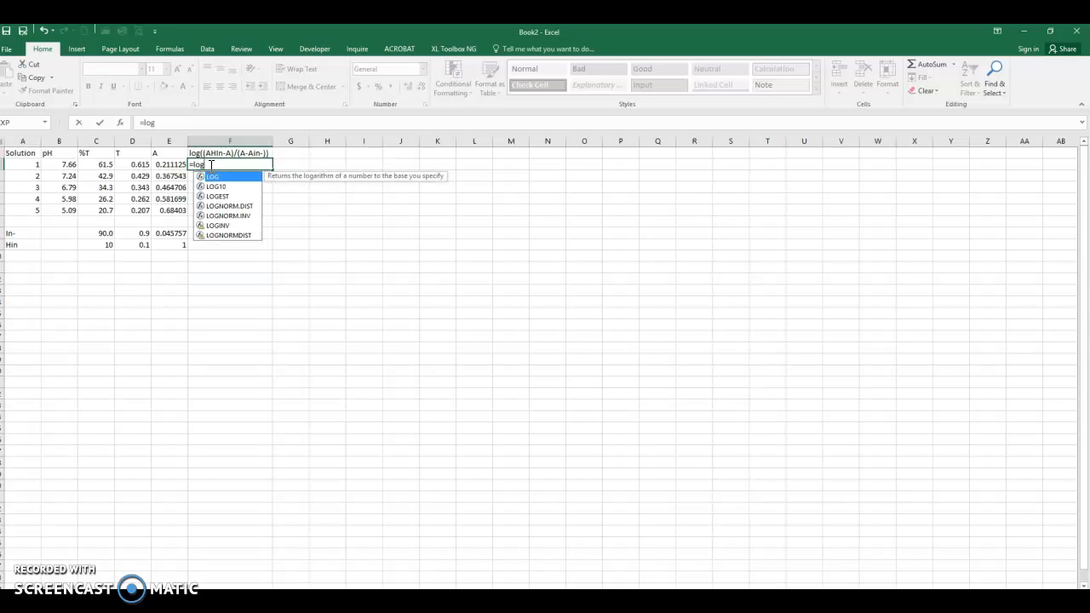
pyautogui.write('((')
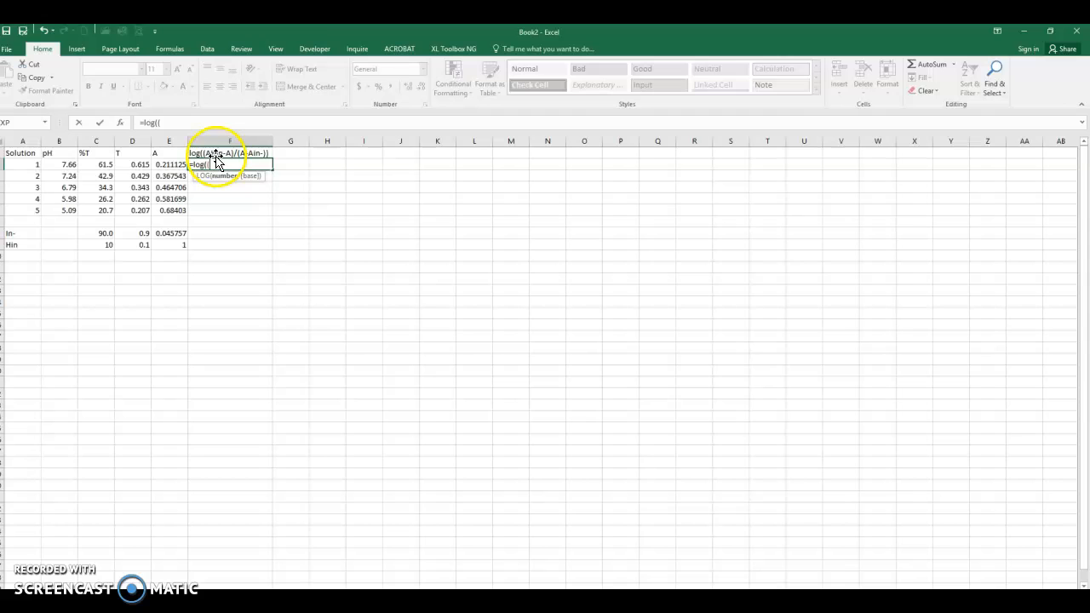
pyautogui.click(173, 244)
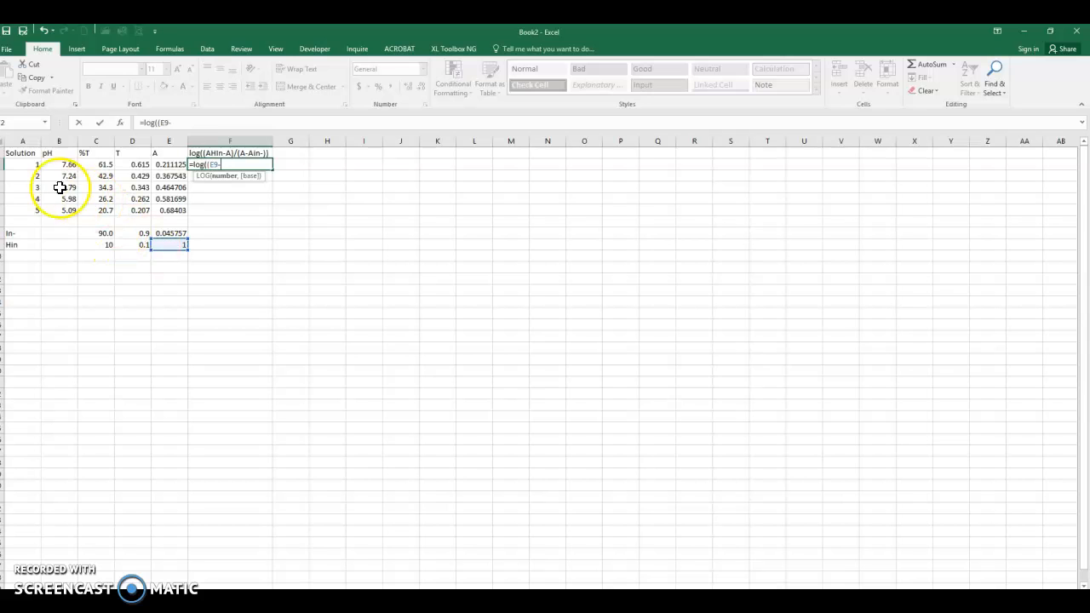
pyautogui.click(166, 165)
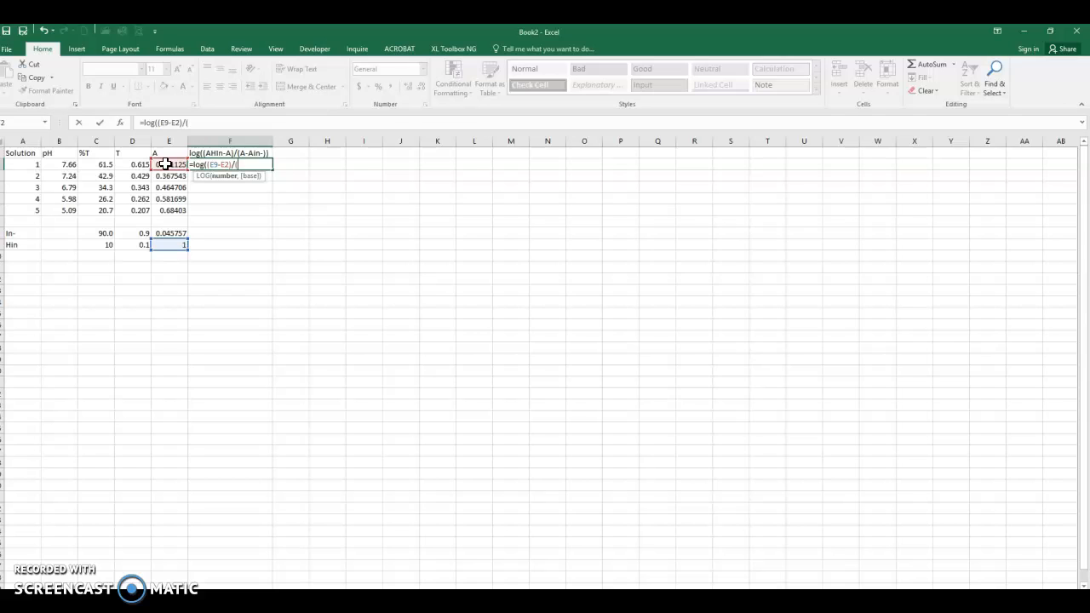
pyautogui.click(166, 165)
pyautogui.write('-')
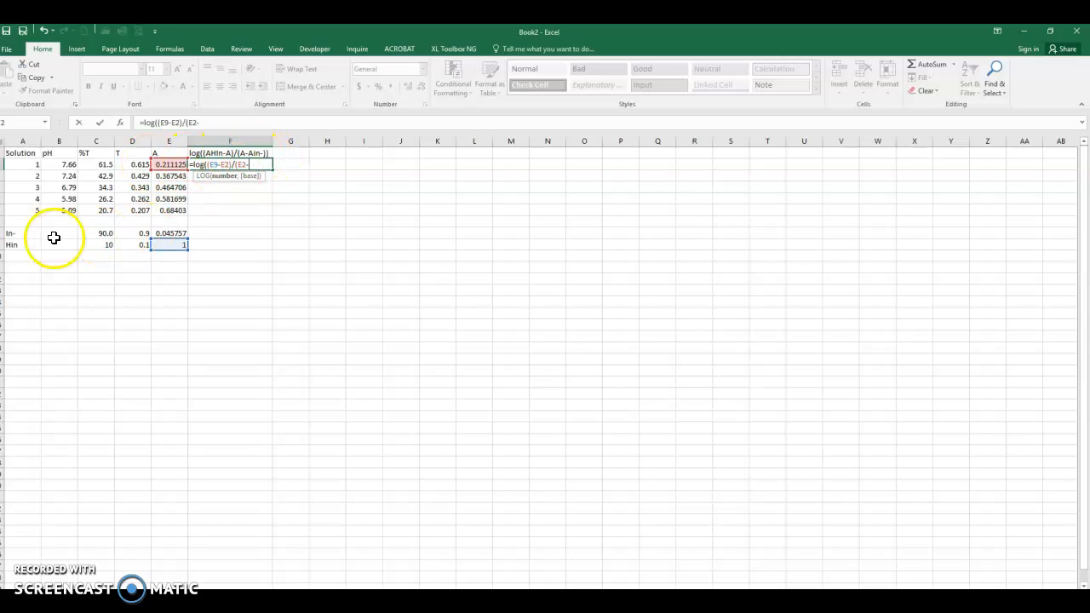
pyautogui.click(171, 233)
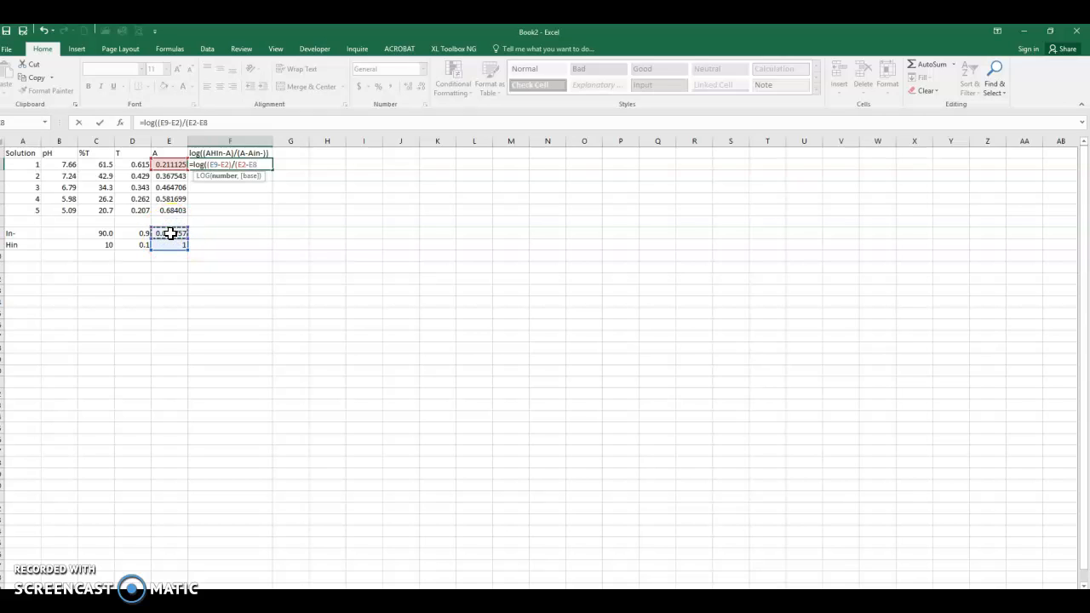
pyautogui.write('))')
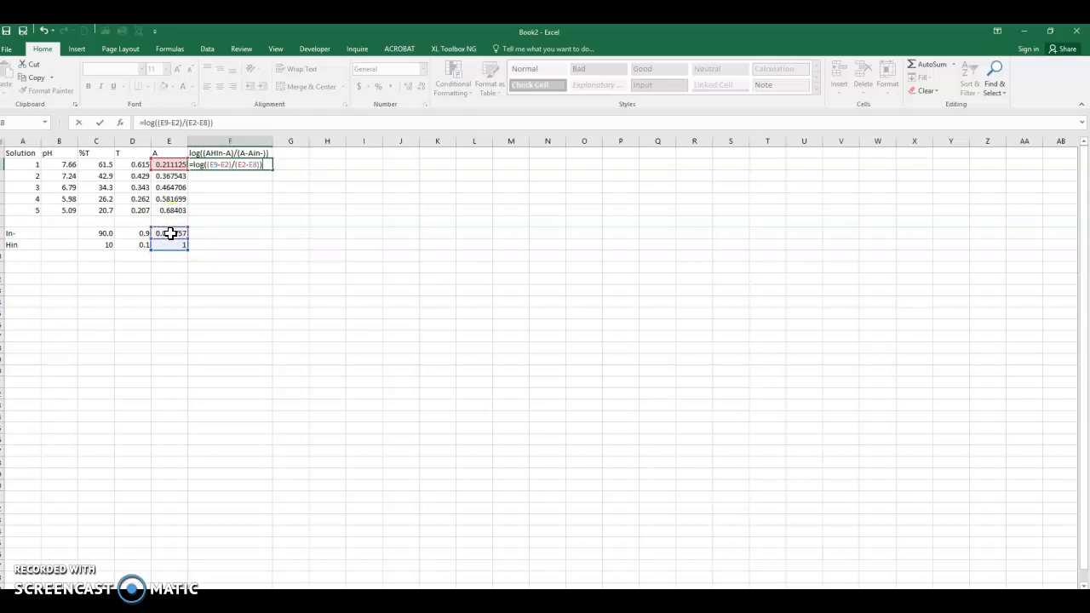
pyautogui.press('Return')
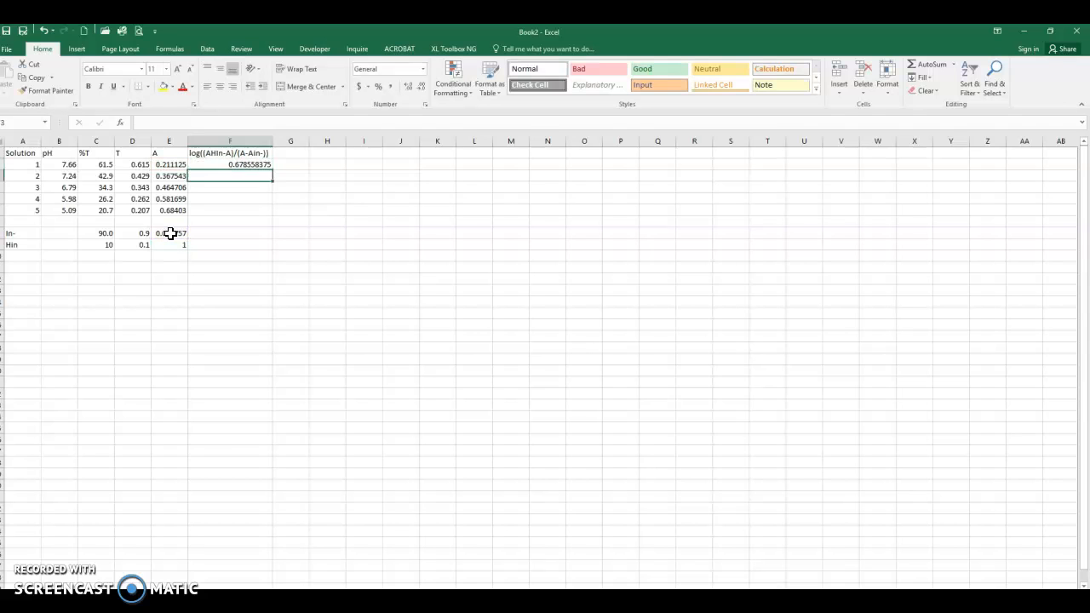
# Step: Edit F2's formula to make the E9 and E8 references row-absolute as E$9 and E$8
pyautogui.press('Up')
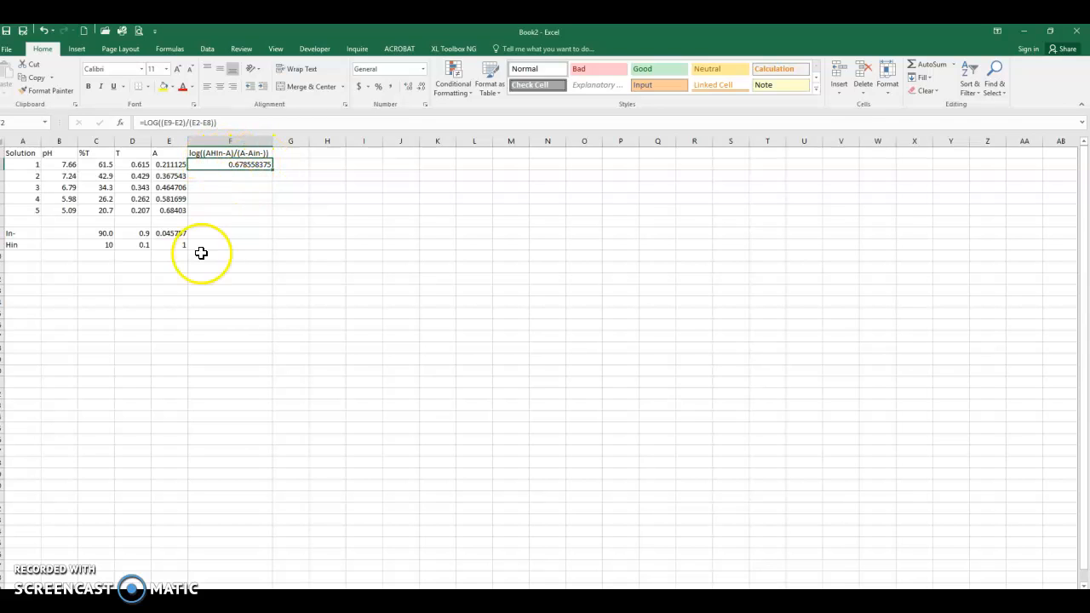
pyautogui.click(171, 125)
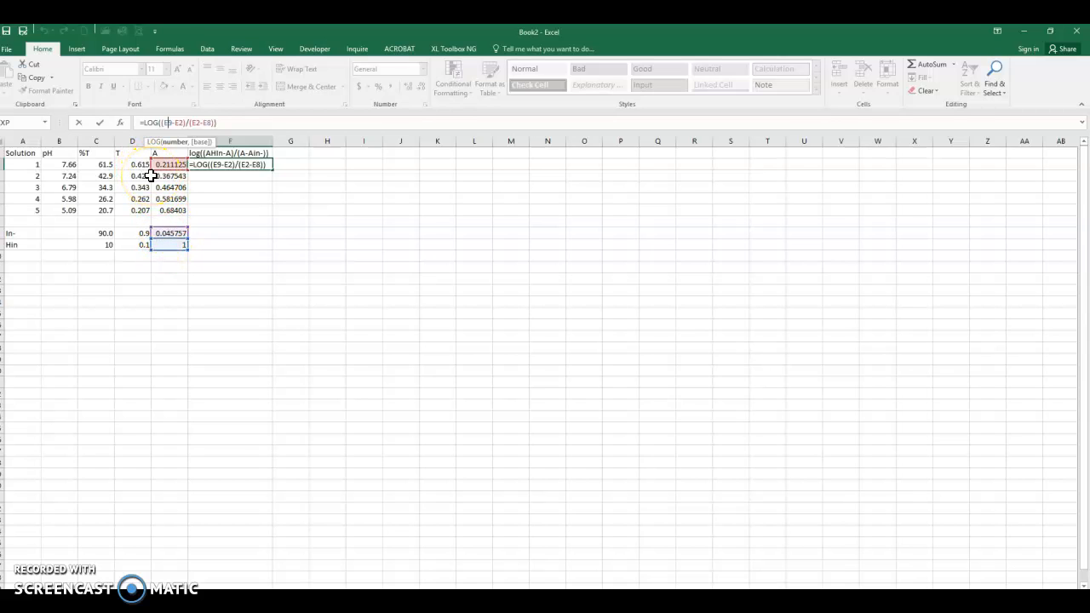
pyautogui.write('$')
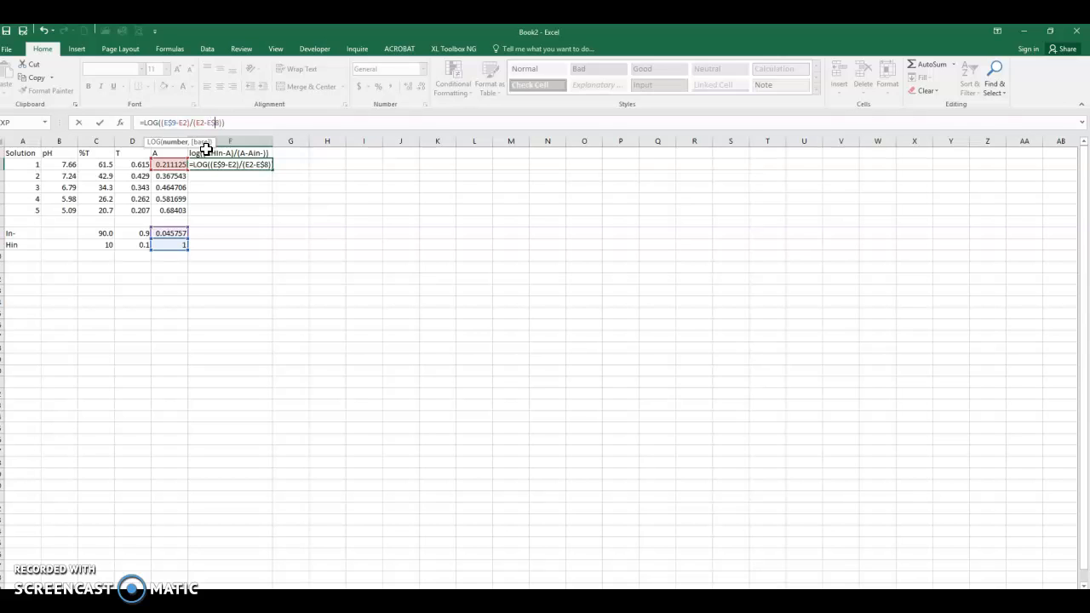
pyautogui.click(231, 118)
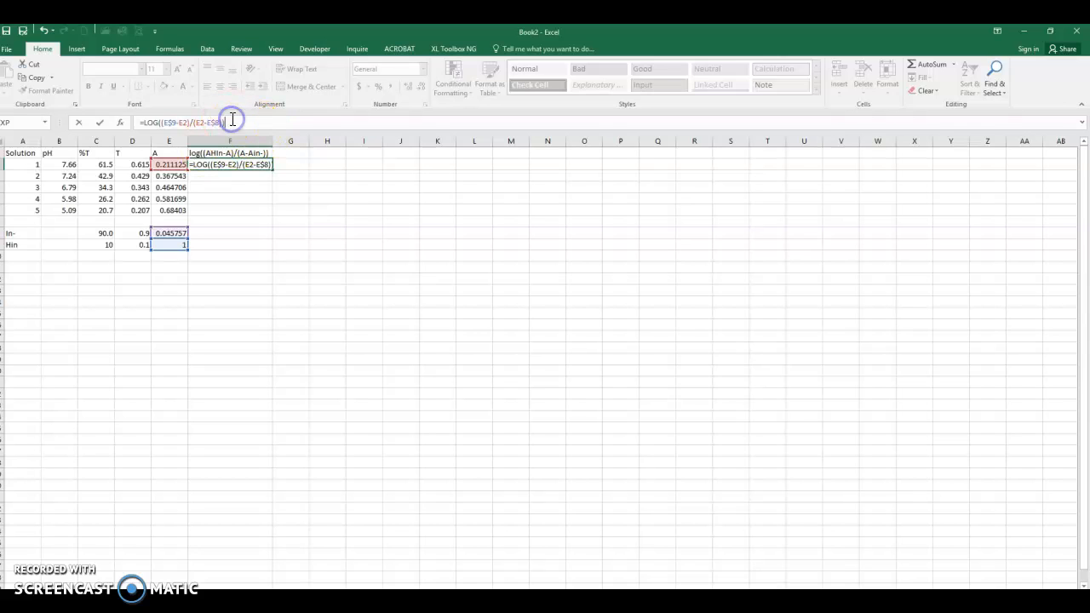
pyautogui.press('Return')
# Step: Fill F2's log-ratio formula down through F6
pyautogui.click(207, 166)
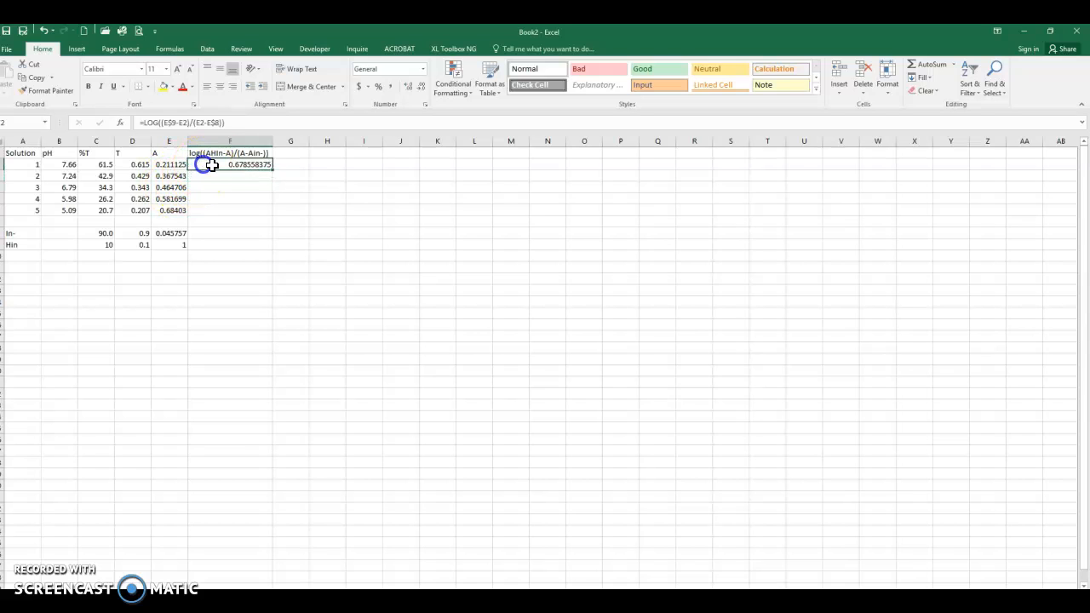
pyautogui.moveTo(276, 171); pyautogui.dragTo(277, 216)
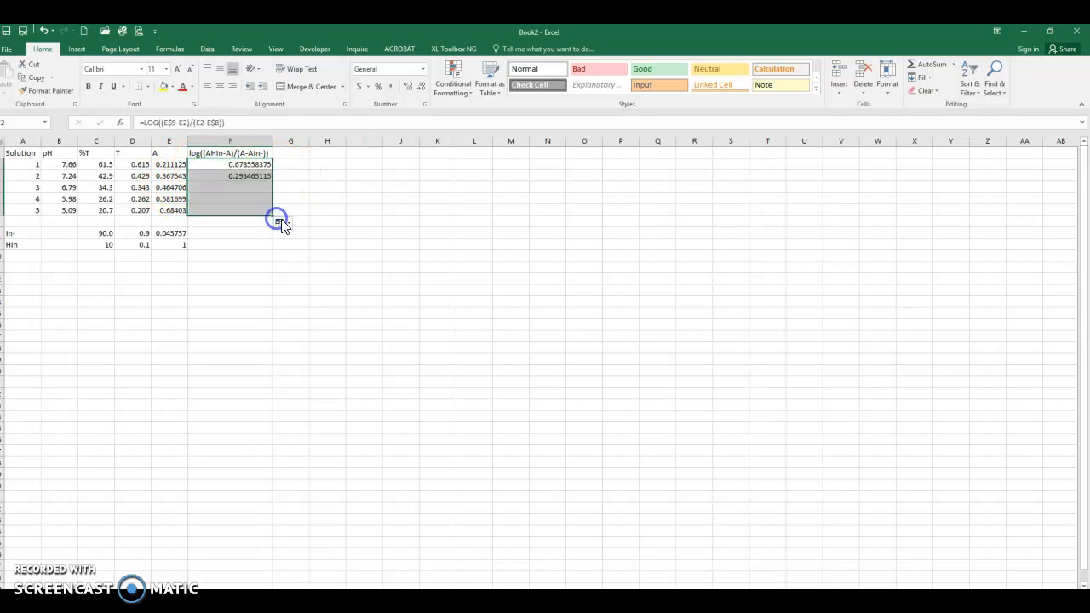
pyautogui.click(238, 165)
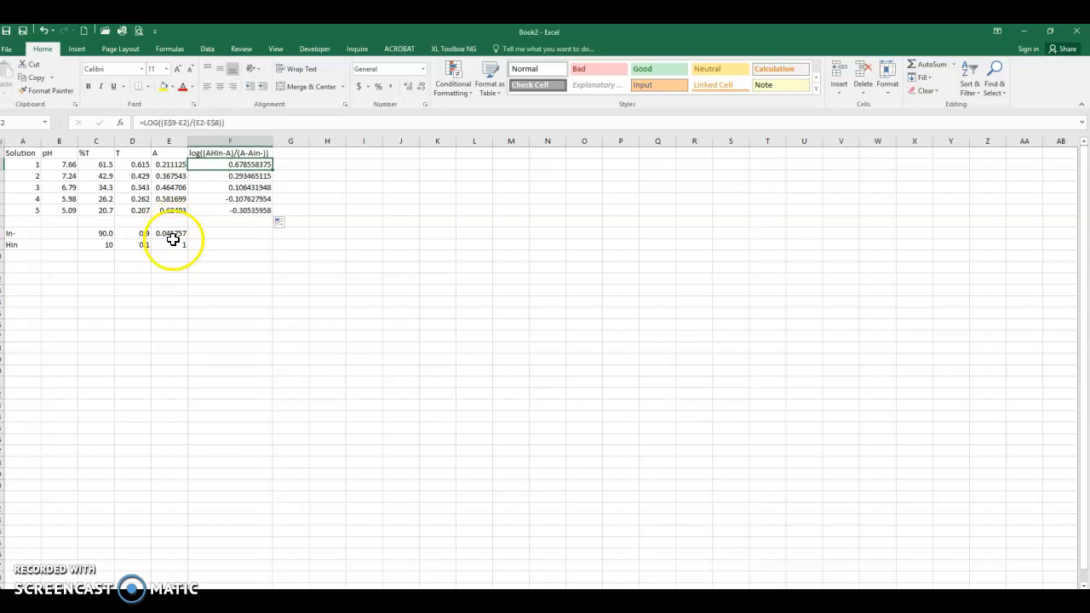
pyautogui.click(212, 175)
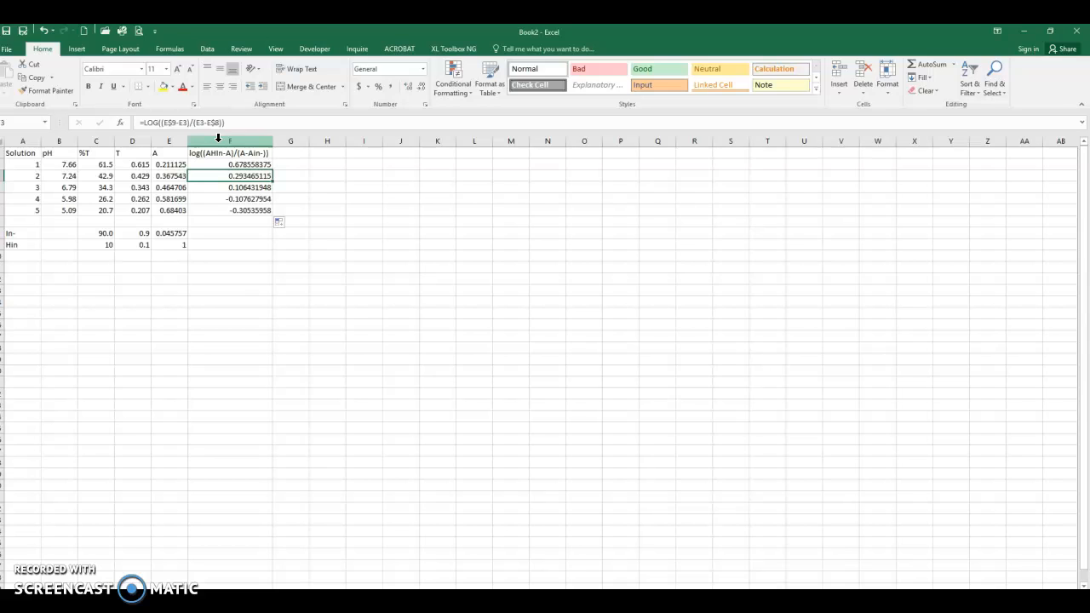
# Step: Insert a blank column before the log-ratio column
pyautogui.click(218, 139)
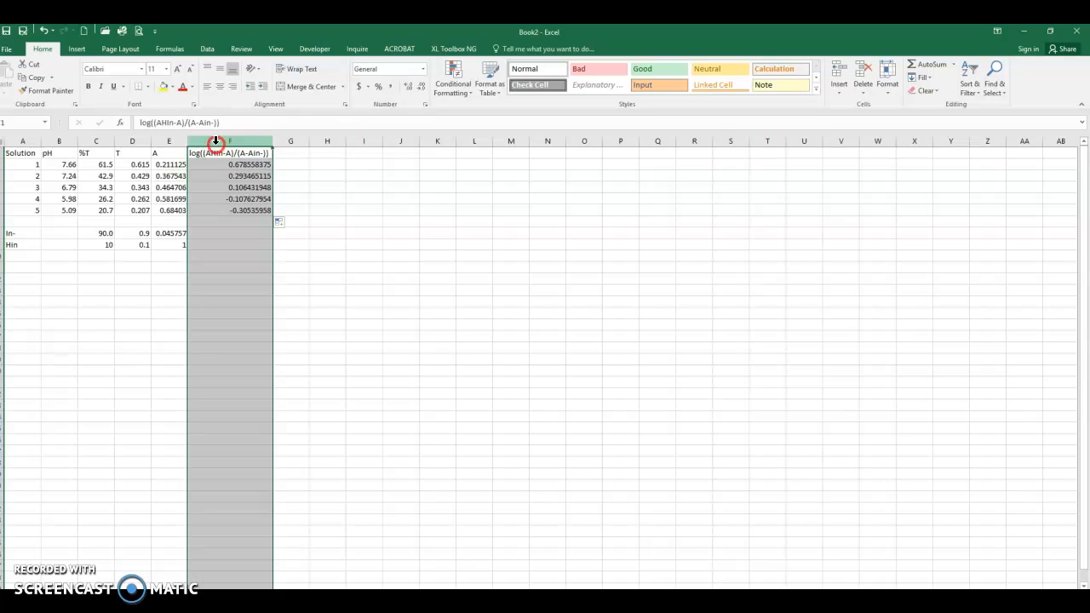
pyautogui.rightClick(217, 142)
pyautogui.click(244, 223)
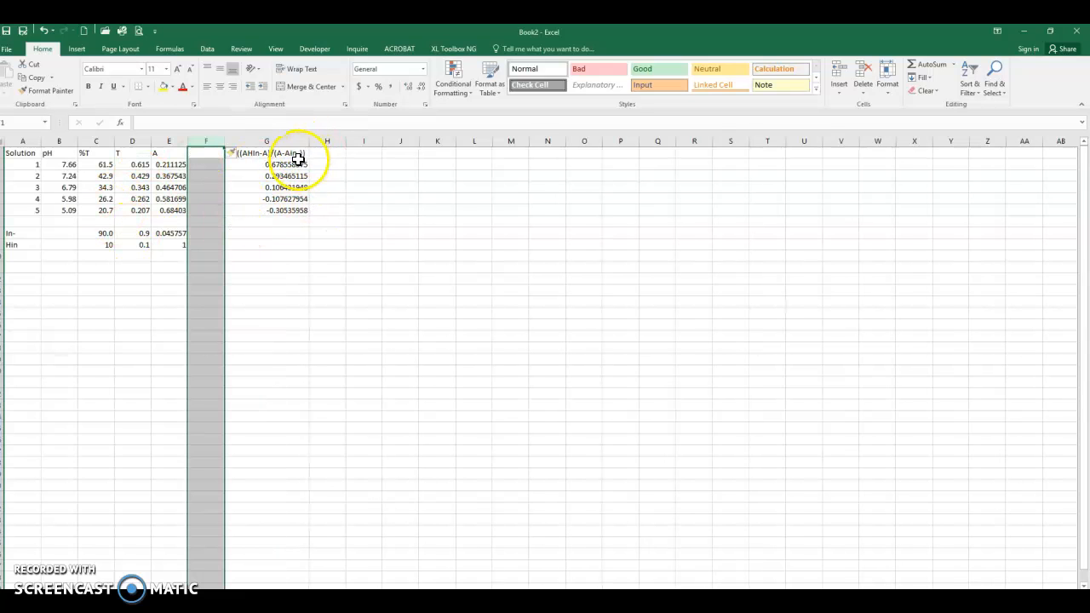
# Step: Copy the pH values of solutions 1–5 into the blank column F beside the log-ratio column
pyautogui.moveTo(63, 152); pyautogui.dragTo(75, 209)
pyautogui.hotkey('ctrl', 'c')
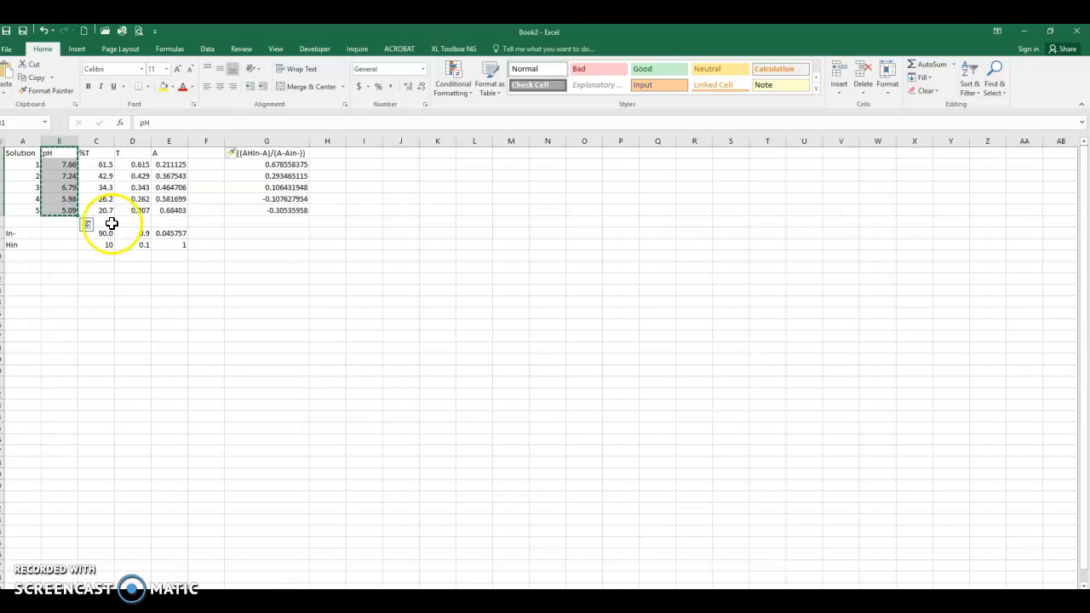
pyautogui.click(206, 152)
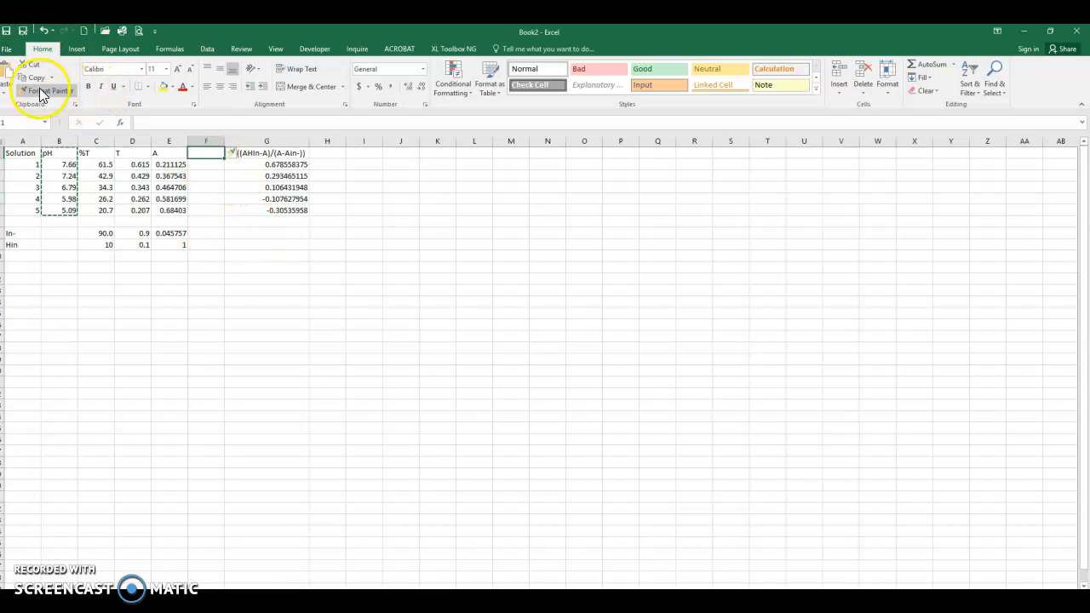
pyautogui.click(7, 75)
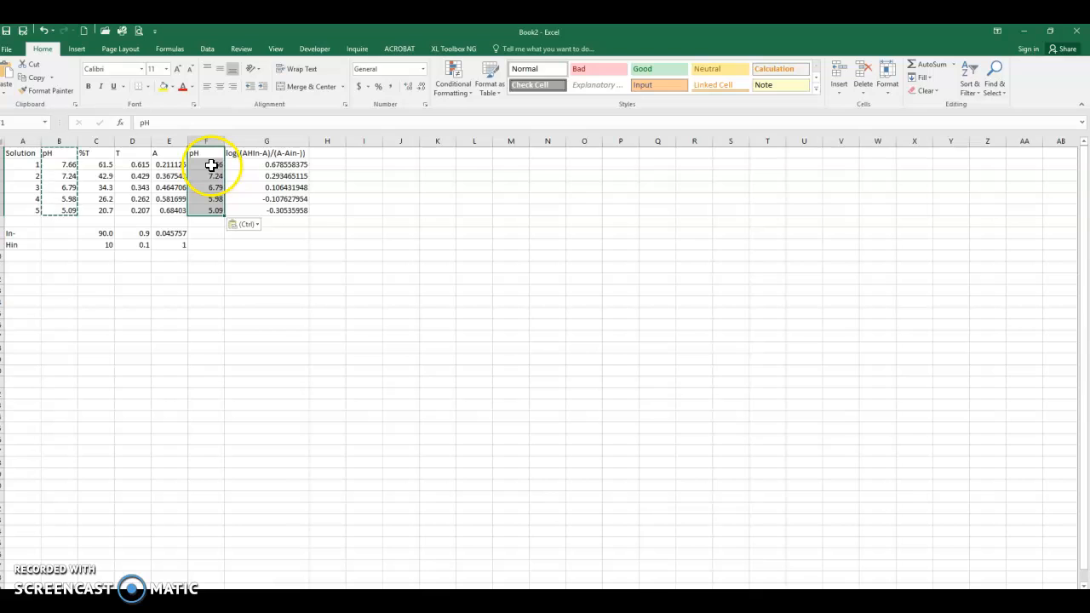
# Step: Insert an XY scatter chart of the pH and log-ratio values in F1:G6
pyautogui.moveTo(209, 167); pyautogui.dragTo(281, 214)
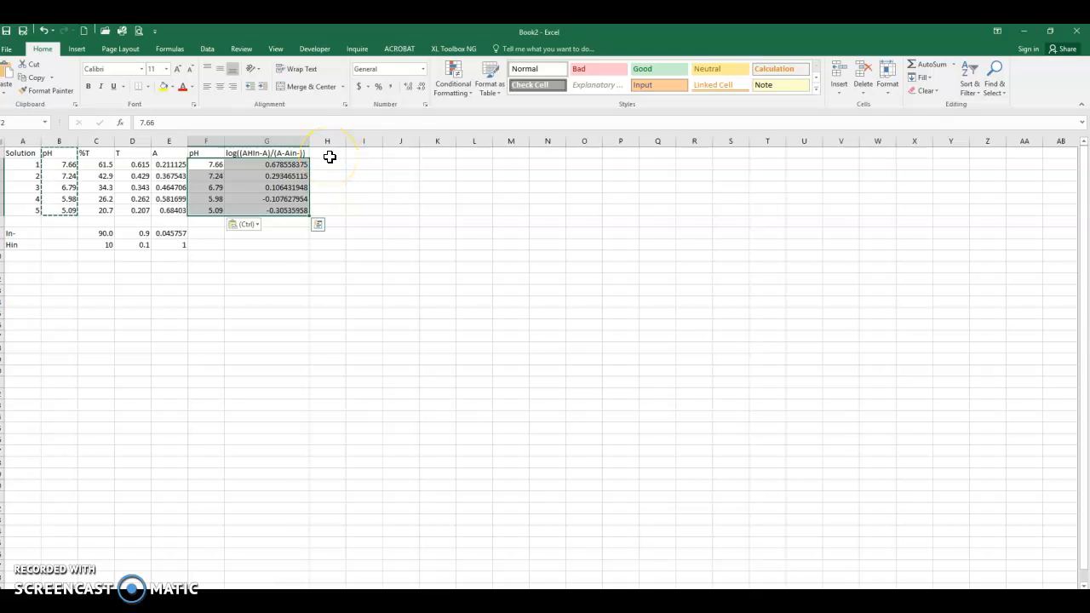
pyautogui.click(78, 49)
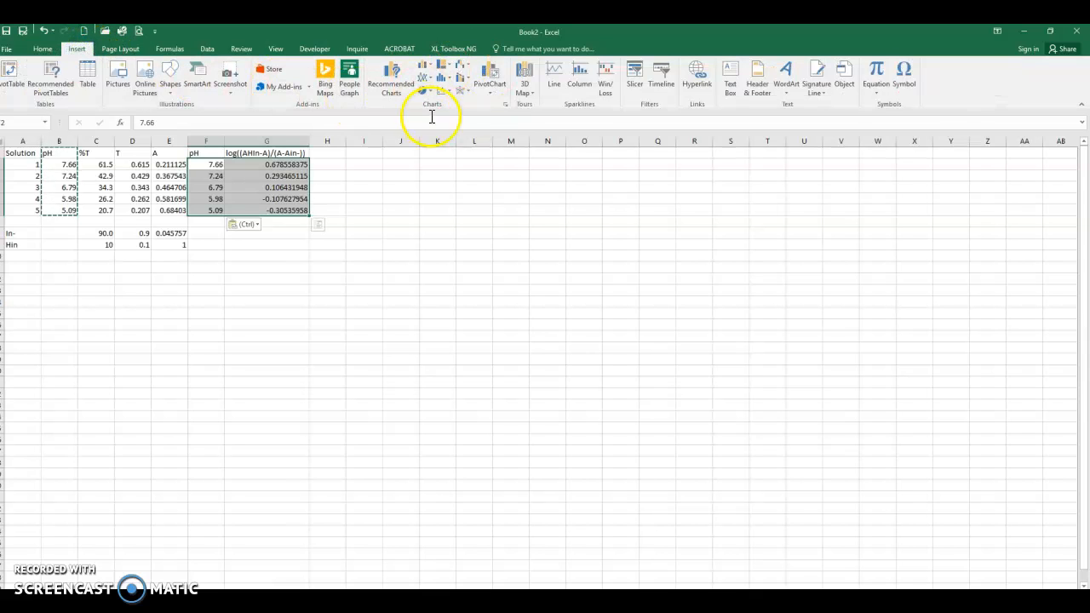
pyautogui.click(508, 105)
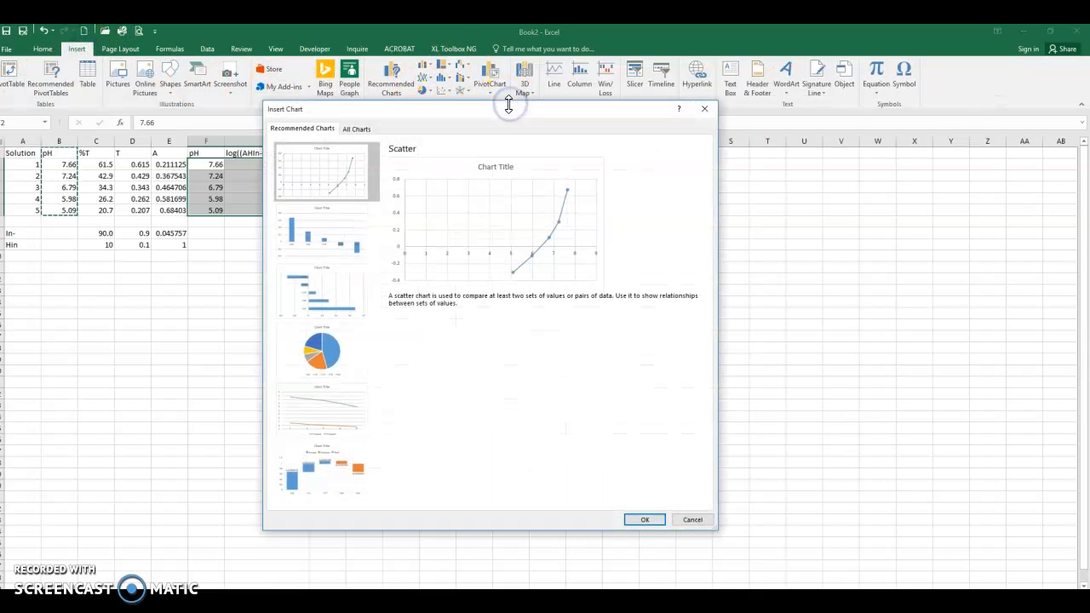
pyautogui.click(364, 134)
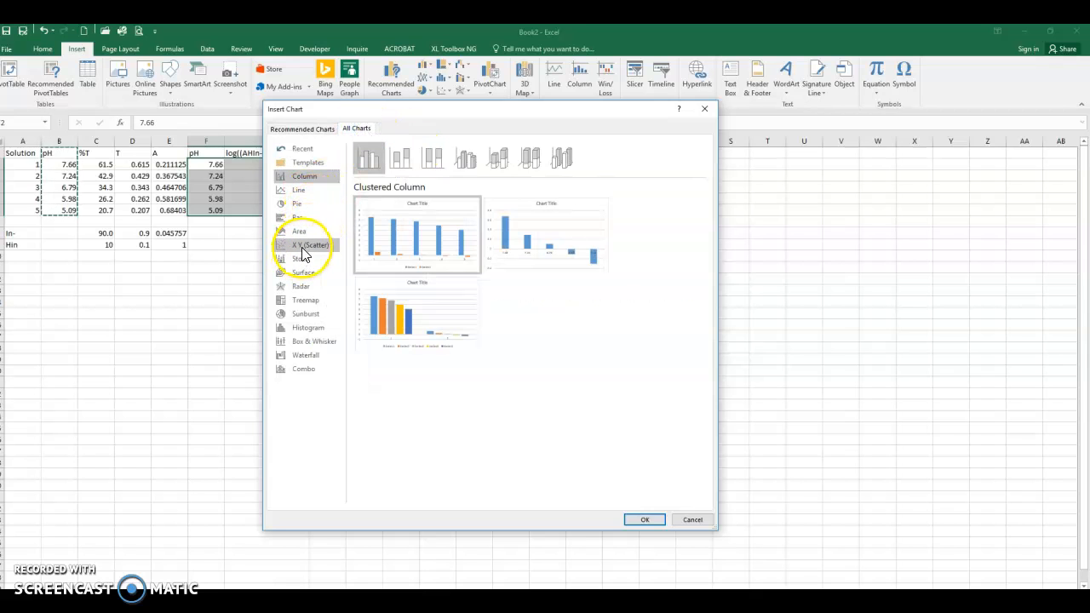
pyautogui.click(303, 246)
pyautogui.moveTo(370, 244)
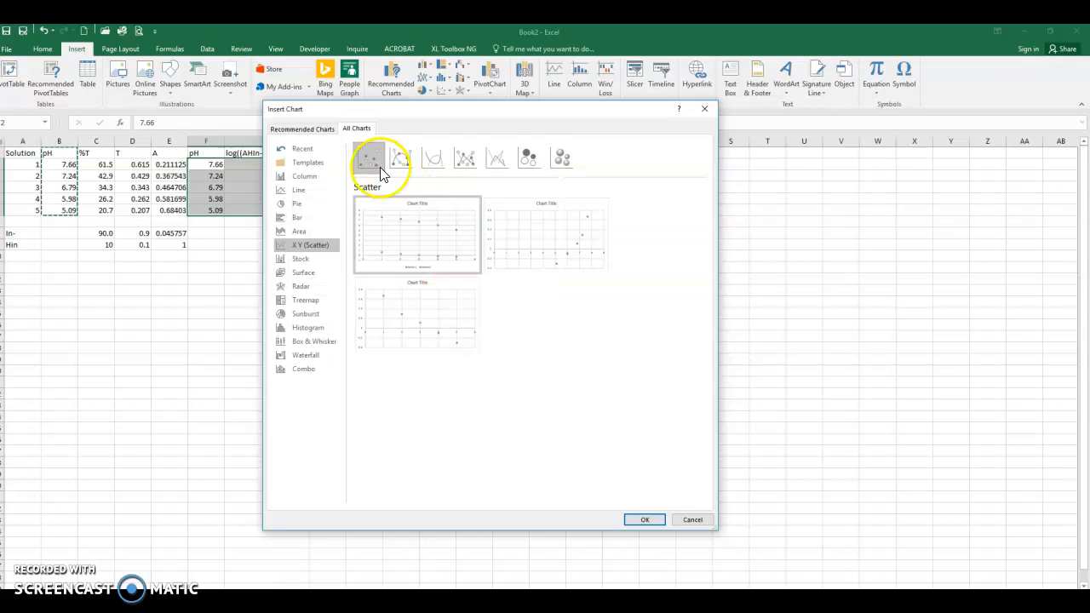
pyautogui.click(641, 520)
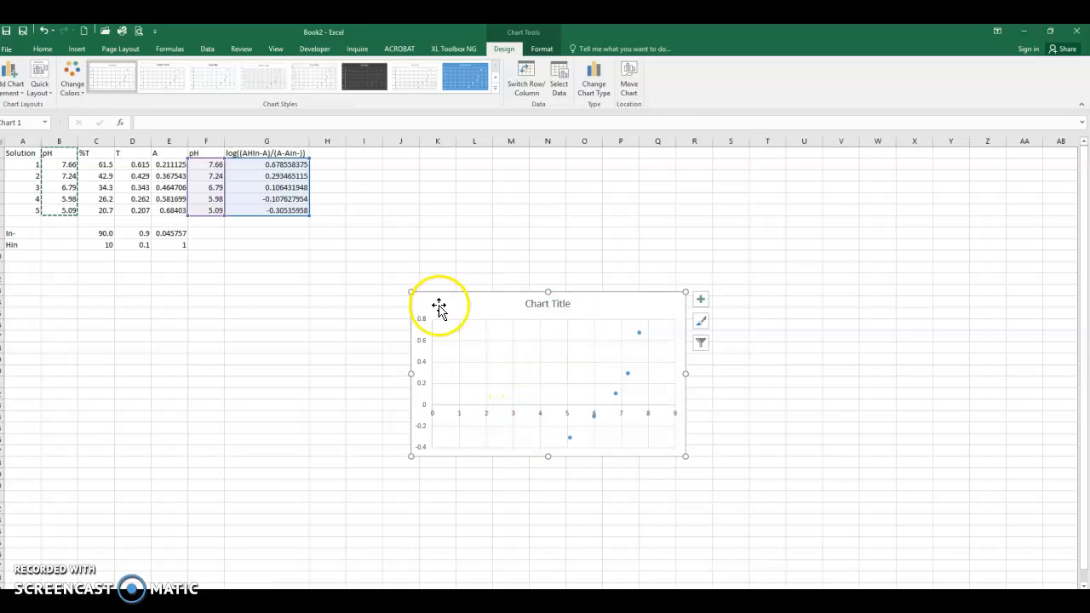
# Step: Move and enlarge the scatter chart below the data and set its horizontal axis minimum to 5.0
pyautogui.moveTo(409, 289); pyautogui.dragTo(283, 228)
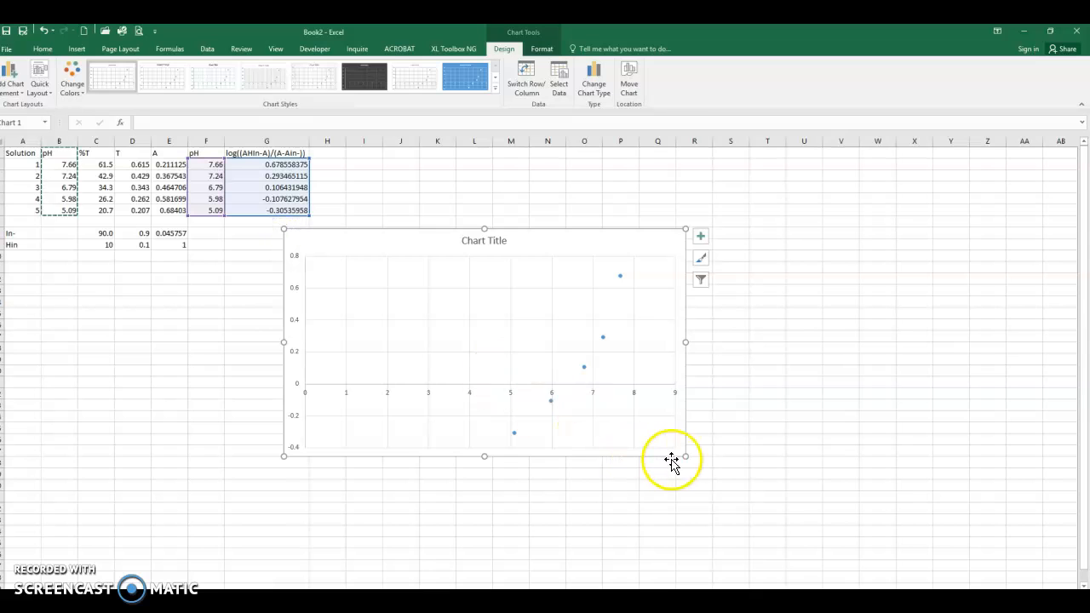
pyautogui.moveTo(688, 457); pyautogui.dragTo(764, 533)
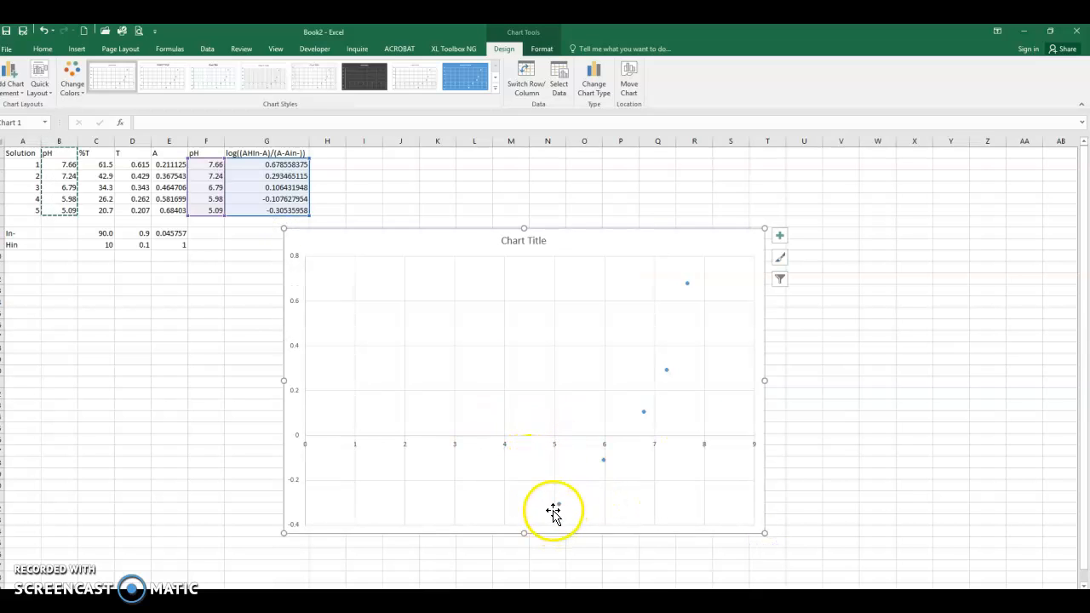
pyautogui.click(555, 450)
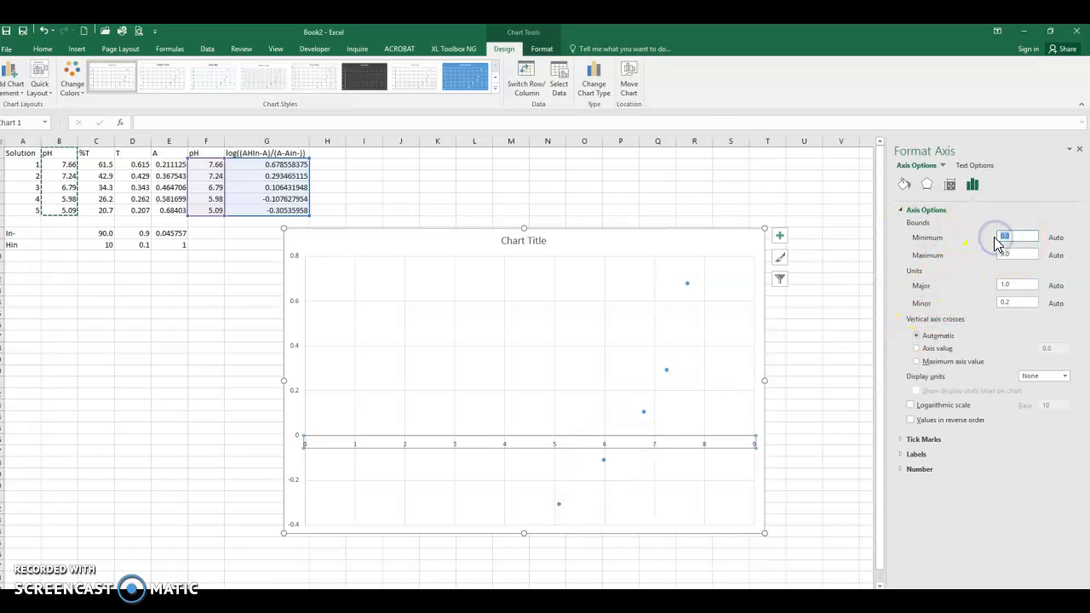
pyautogui.press('Return')
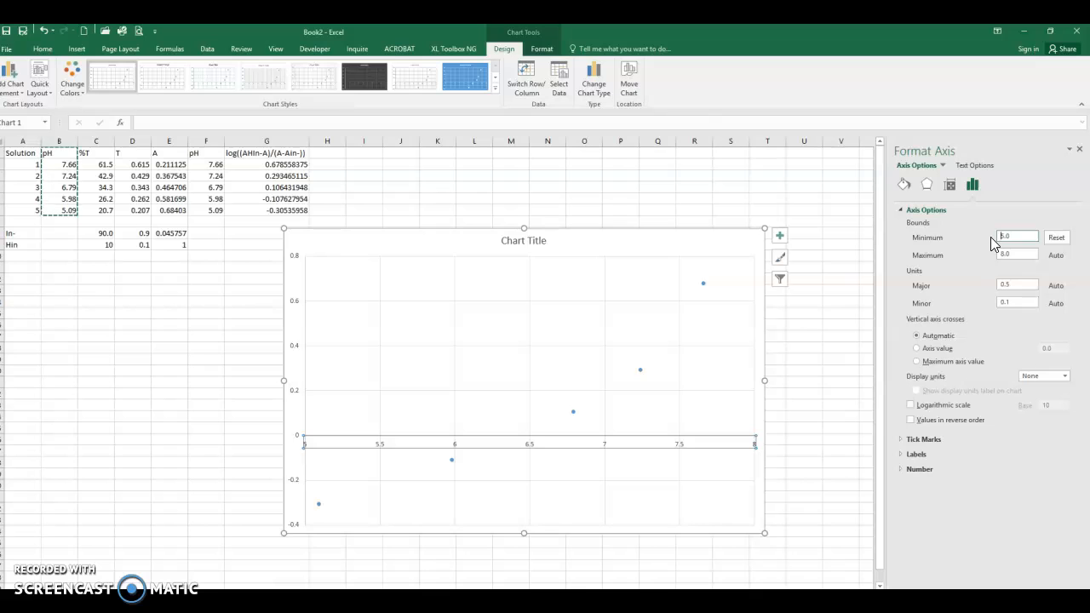
pyautogui.click(962, 272)
# Step: Add a linear trendline to the scatter points and display its equation on the chart
pyautogui.click(781, 241)
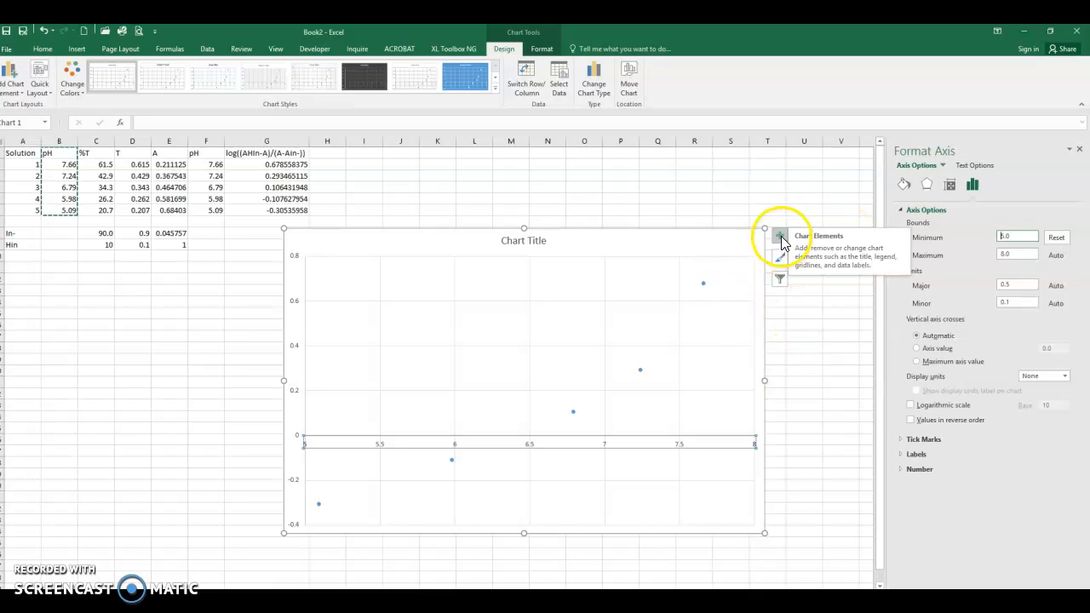
pyautogui.click(781, 238)
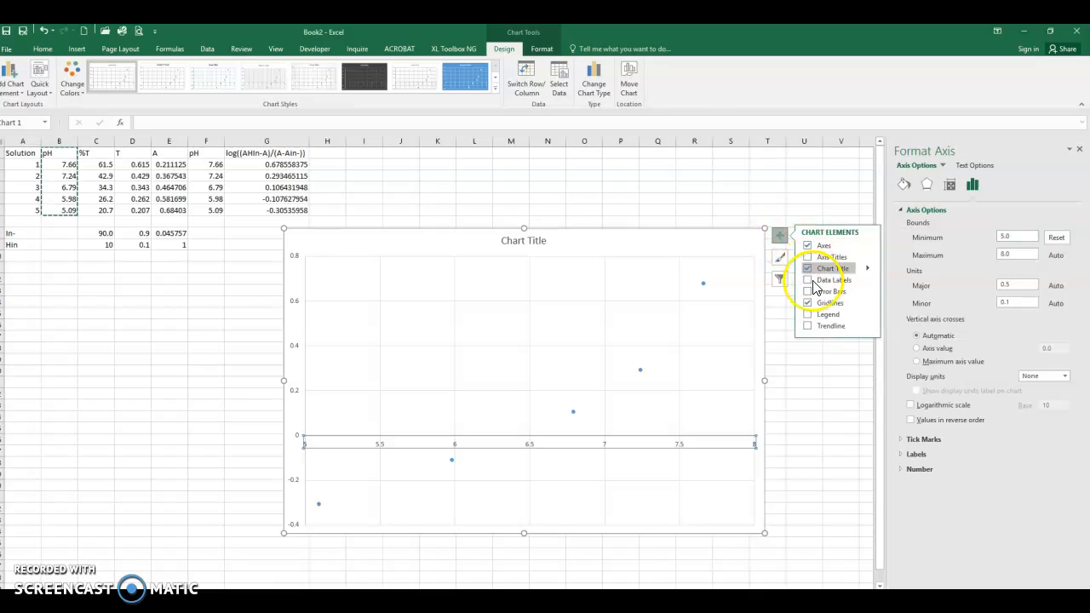
pyautogui.click(869, 326)
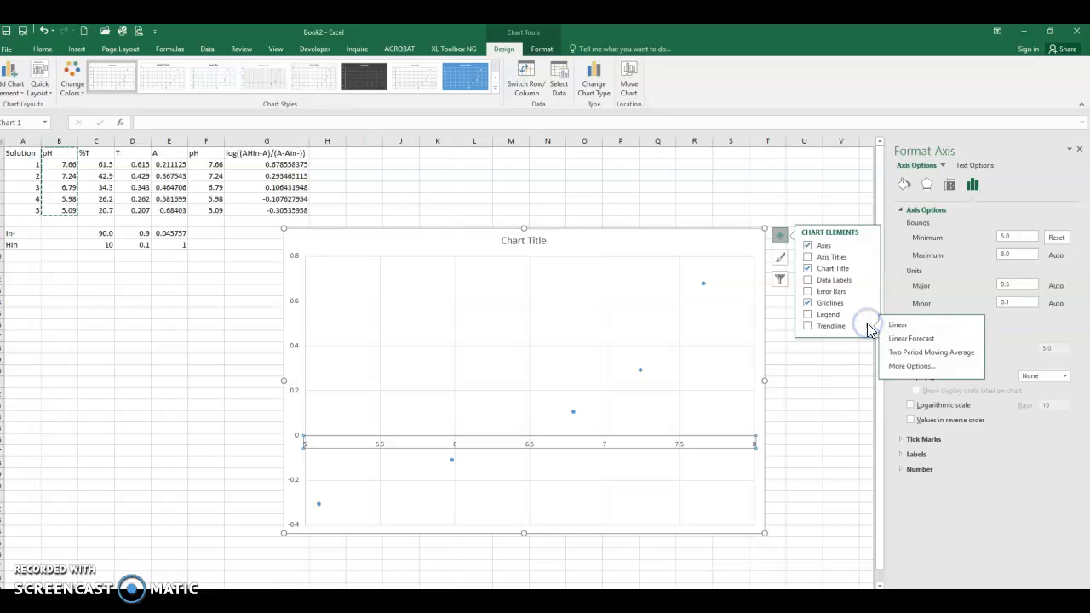
pyautogui.click(911, 367)
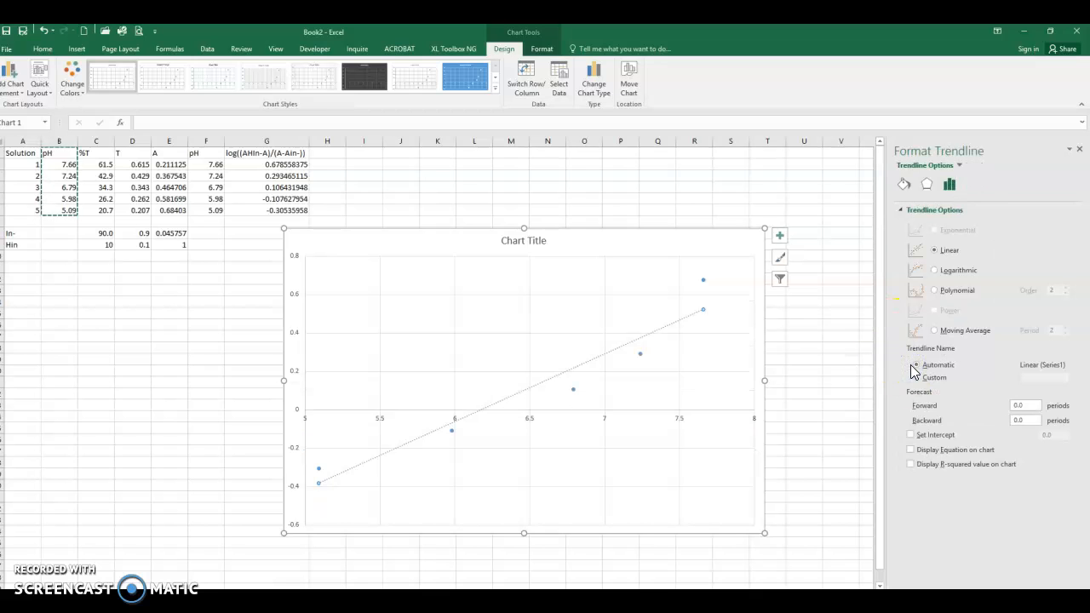
pyautogui.click(912, 450)
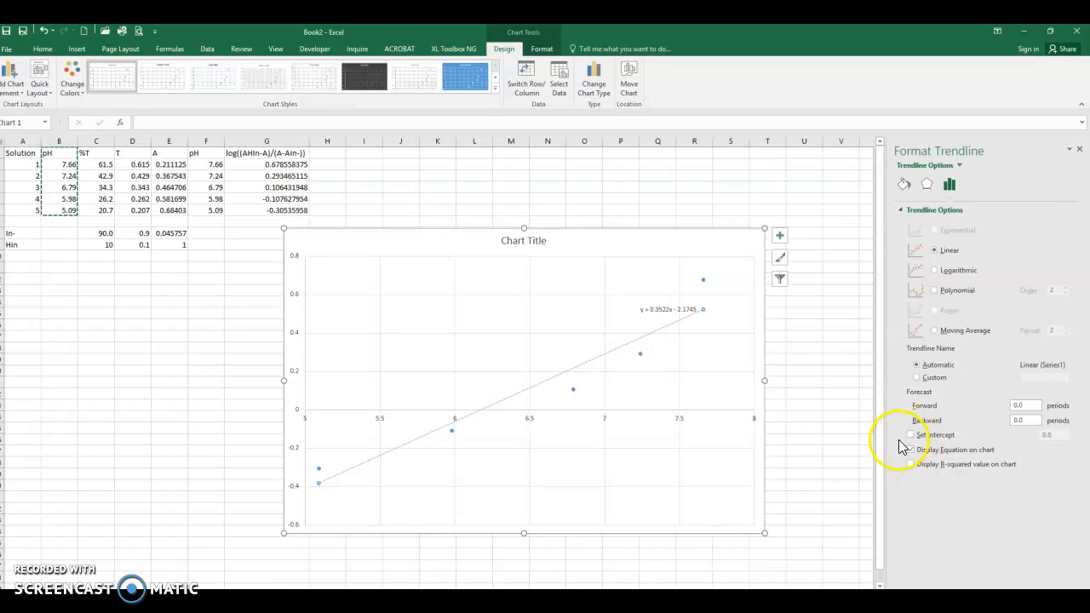
# Step: Move the trendline equation label up into the open upper-middle area of the plot
pyautogui.click(813, 329)
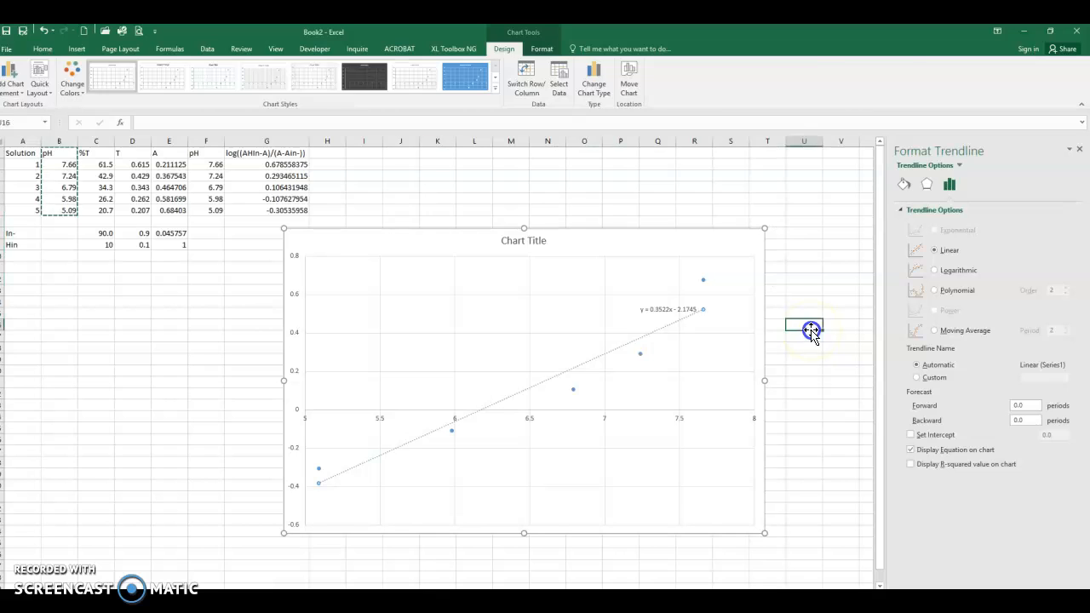
pyautogui.click(652, 310)
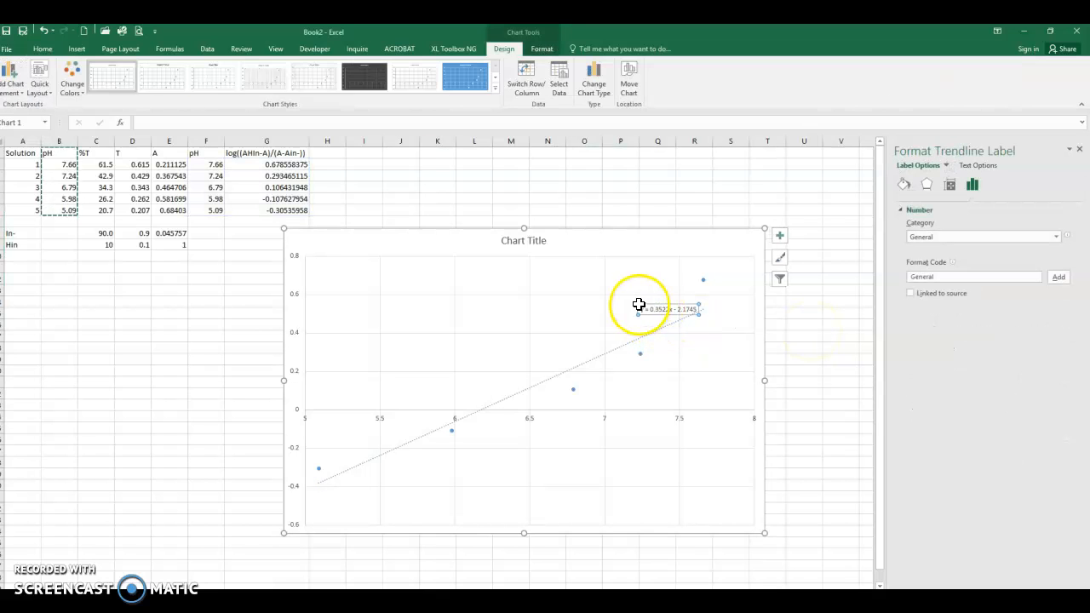
pyautogui.moveTo(645, 303); pyautogui.dragTo(549, 271)
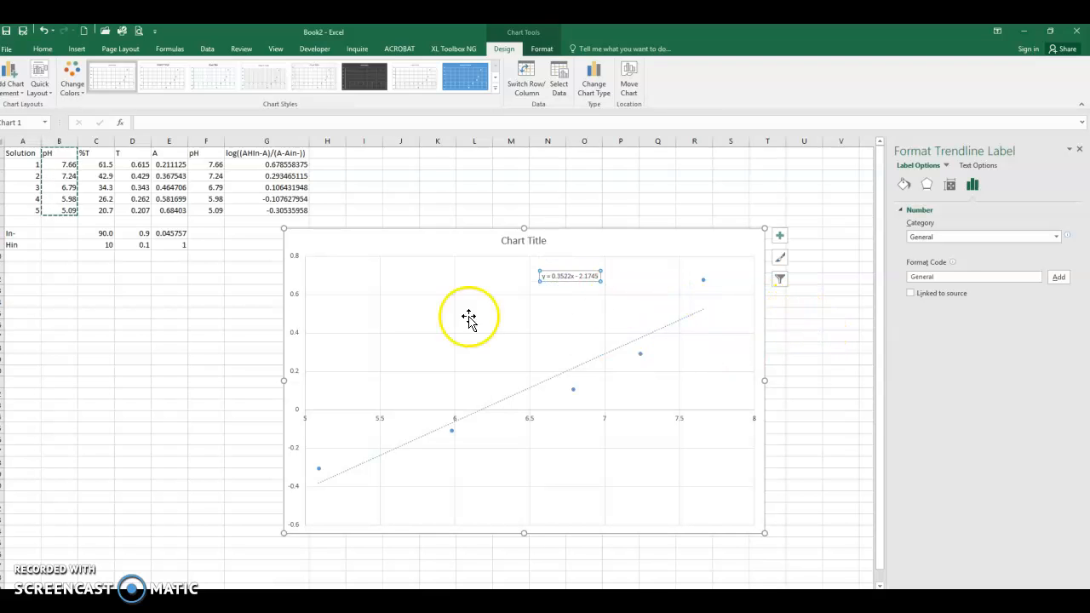
pyautogui.click(505, 241)
pyautogui.moveTo(546, 241); pyautogui.dragTo(477, 243)
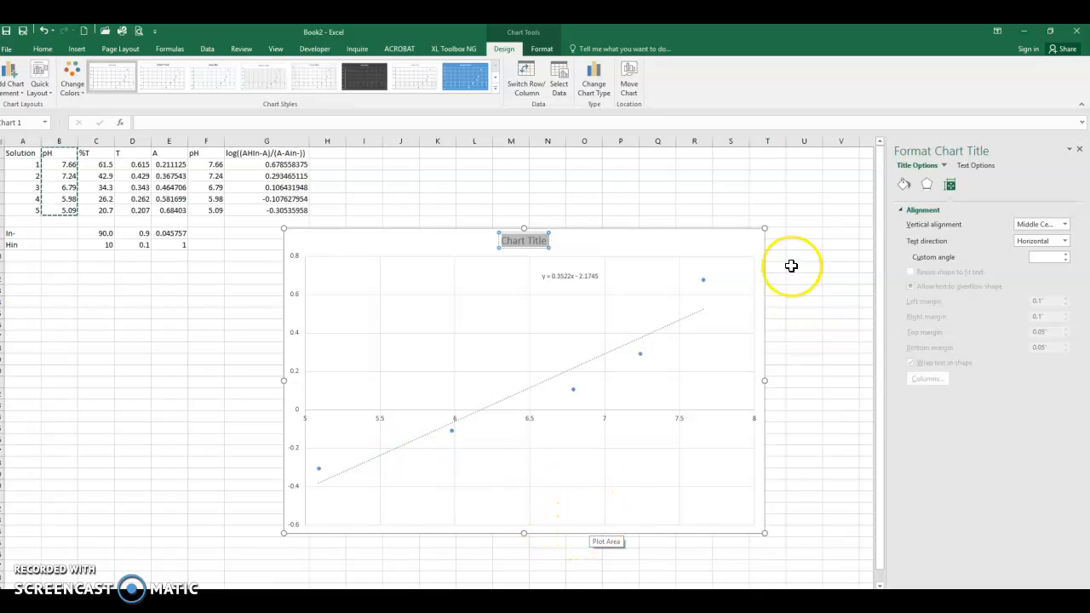
pyautogui.click(688, 238)
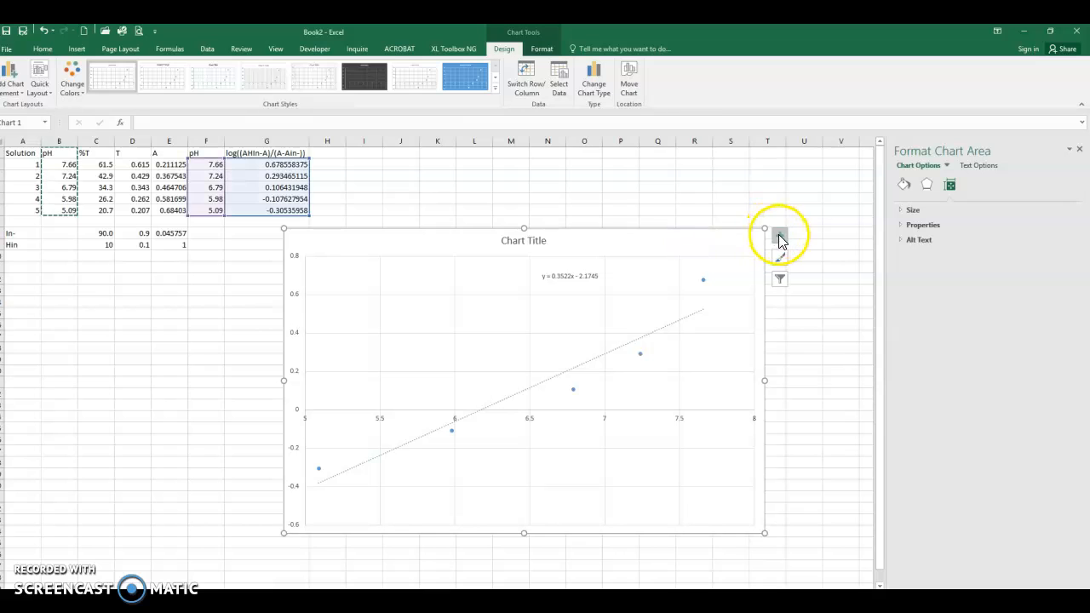
# Step: Add primary horizontal and vertical axis titles to the chart
pyautogui.click(780, 238)
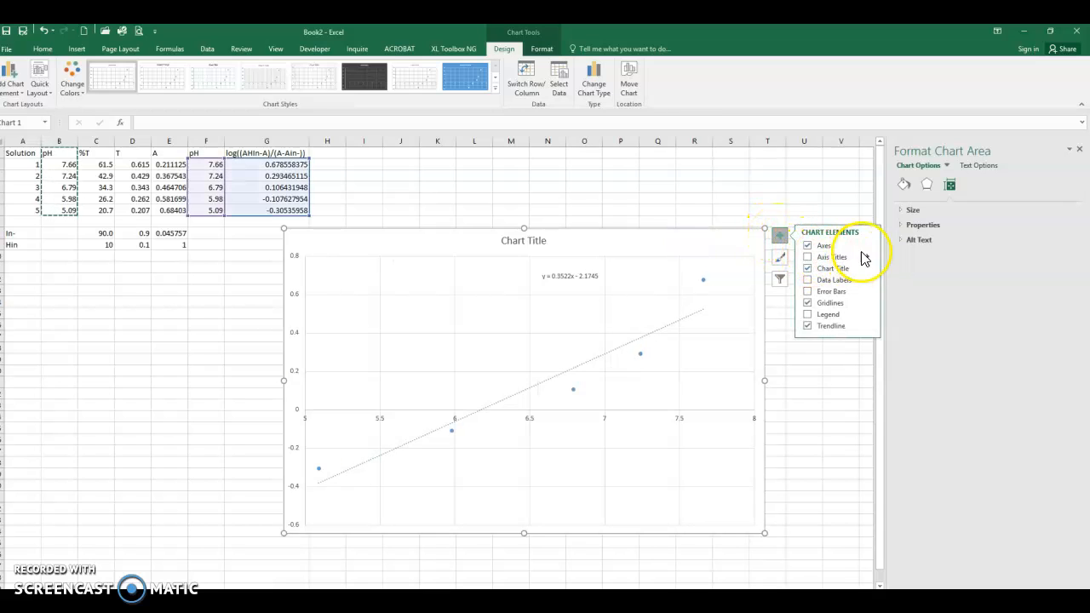
pyautogui.click(890, 256)
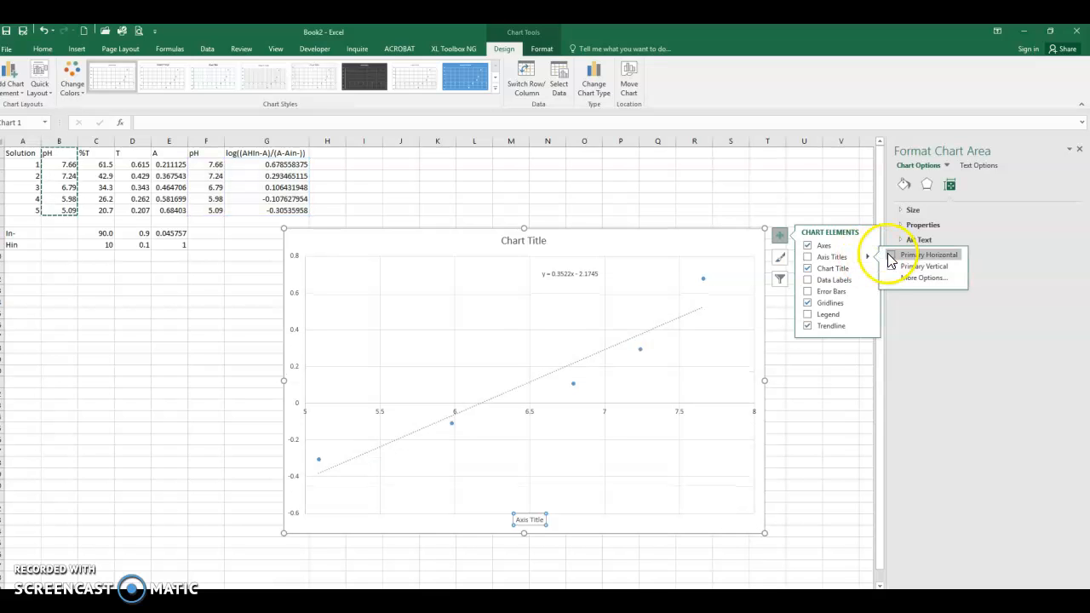
pyautogui.click(892, 267)
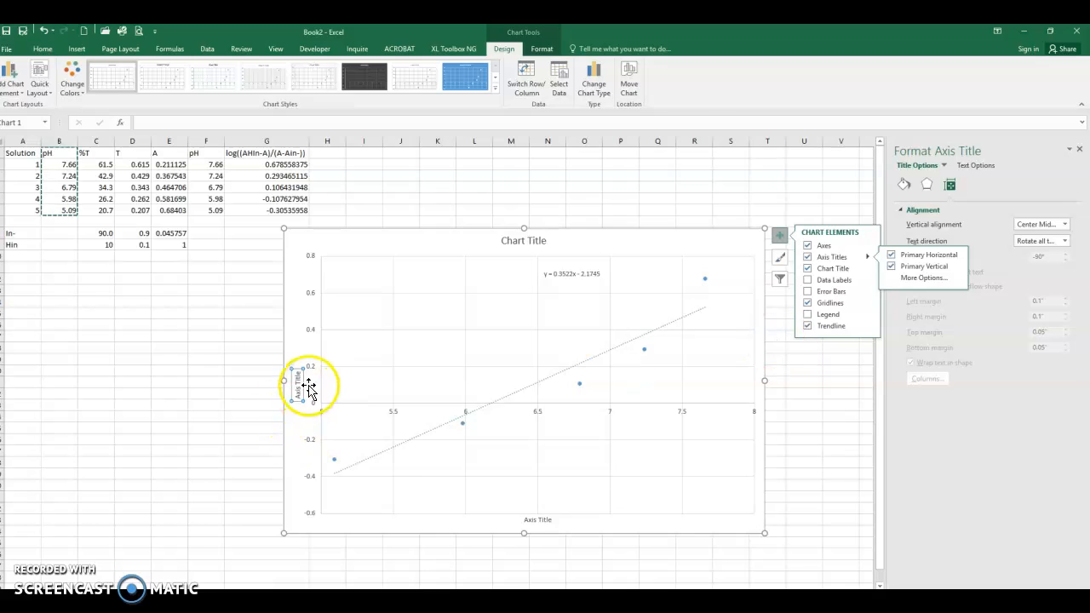
pyautogui.click(523, 520)
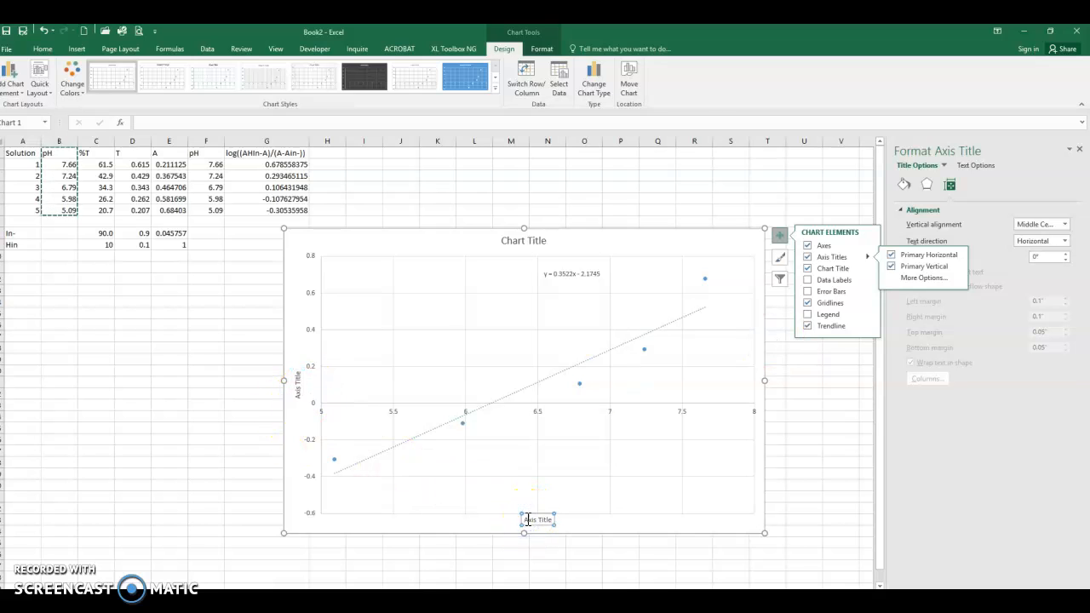
pyautogui.moveTo(526, 520); pyautogui.dragTo(549, 517)
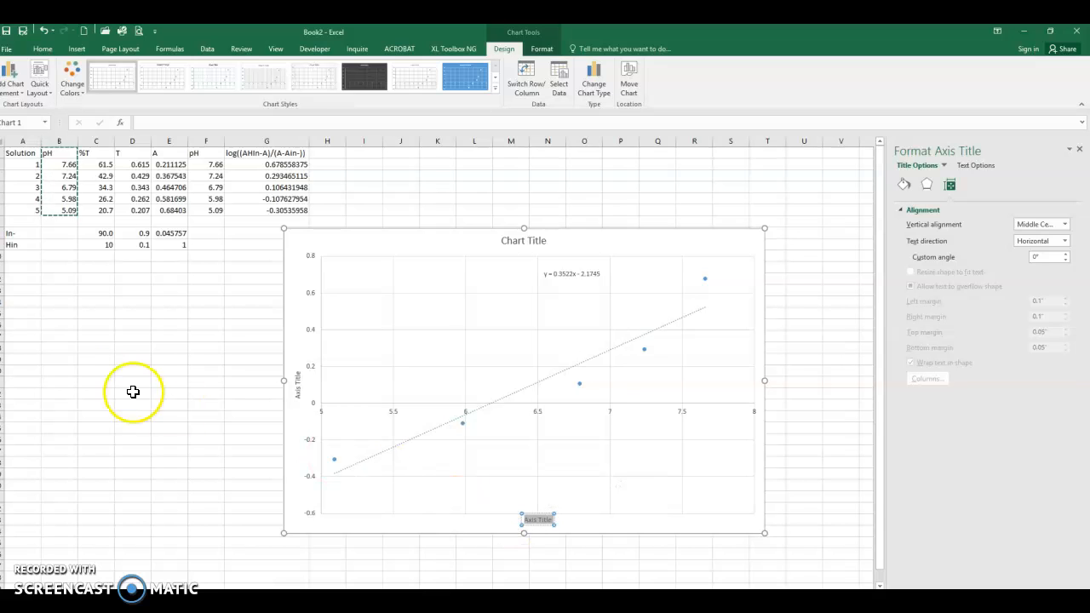
pyautogui.click(129, 359)
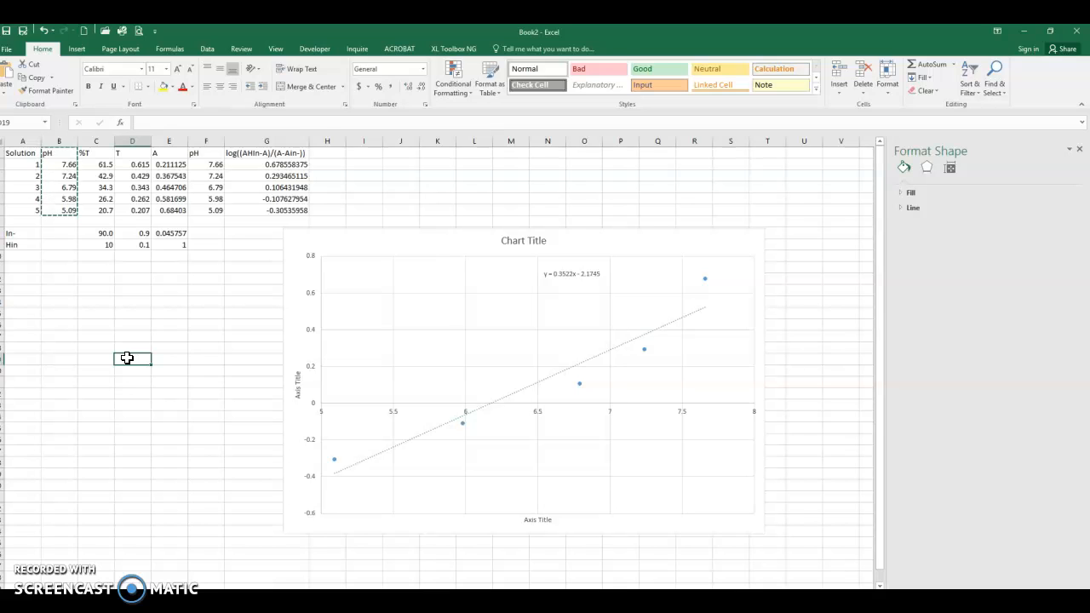
pyautogui.click(38, 569)
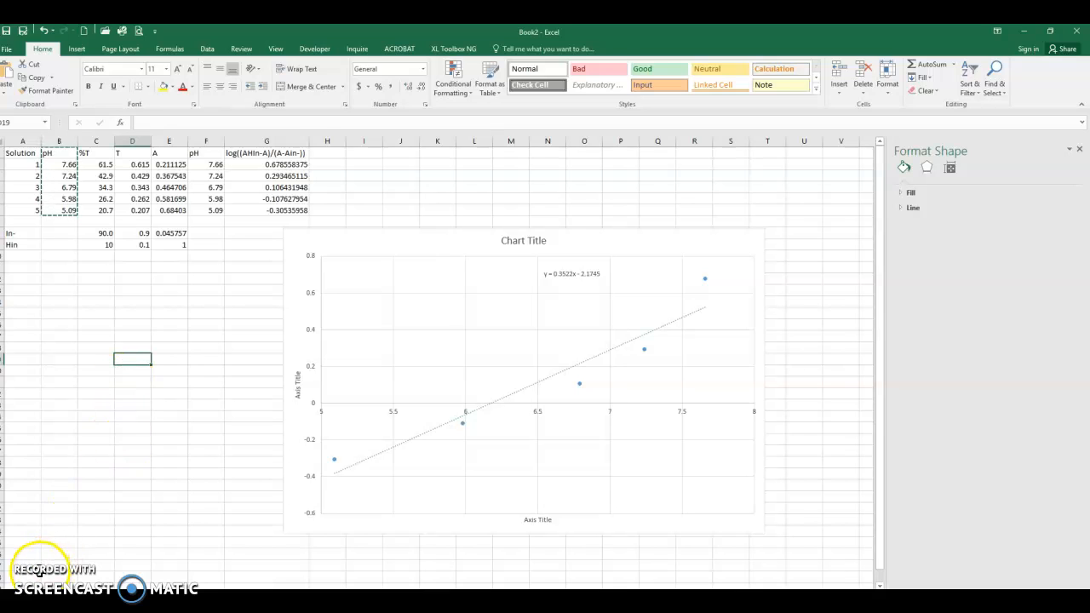